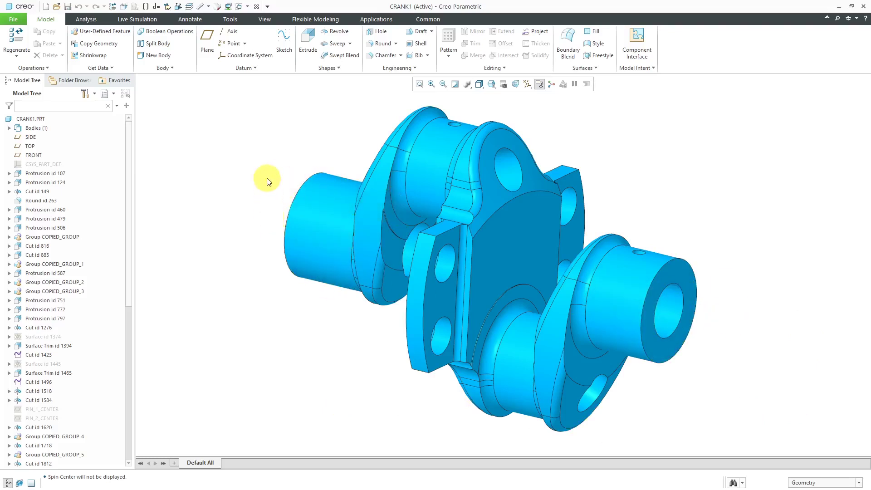
Launch Creo Simulate in 3D structure mode on the CRANK1 part from Applications
left_click(377, 20)
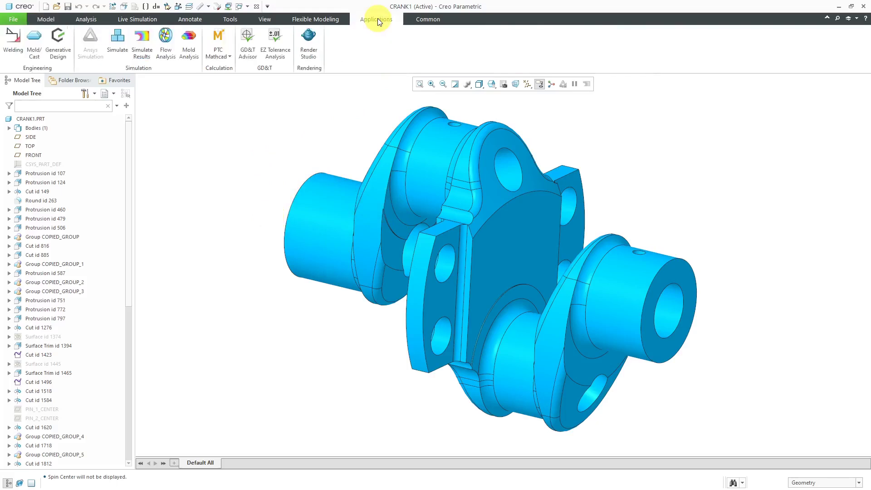
left_click(120, 51)
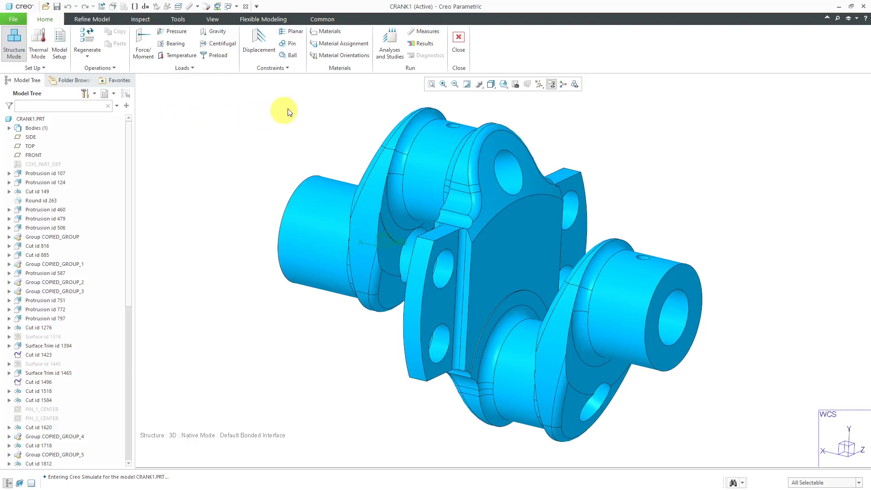
Open the MaterialAssign1 material assignment for CRANK1 and widen its dialog
left_click(340, 43)
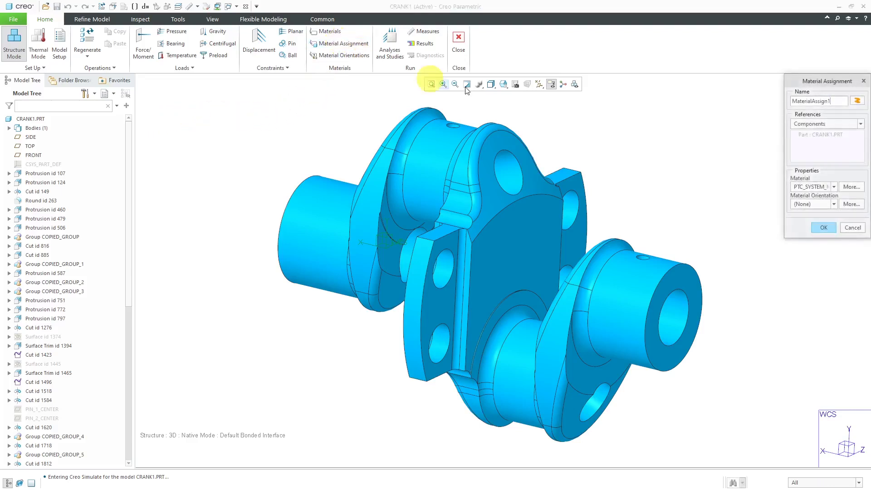
left_click_drag(785, 201, 723, 201)
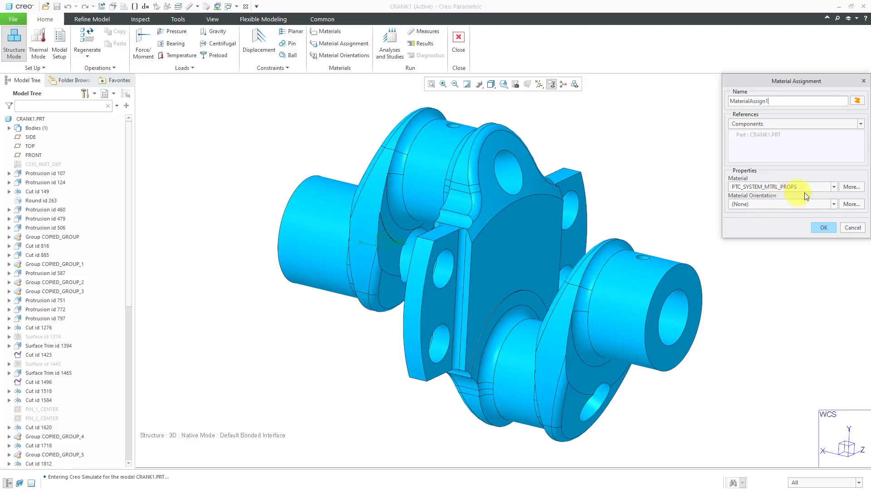
Add steel.mtl from the Legacy-Materials library to the model and select STEEL for the assignment
left_click(852, 187)
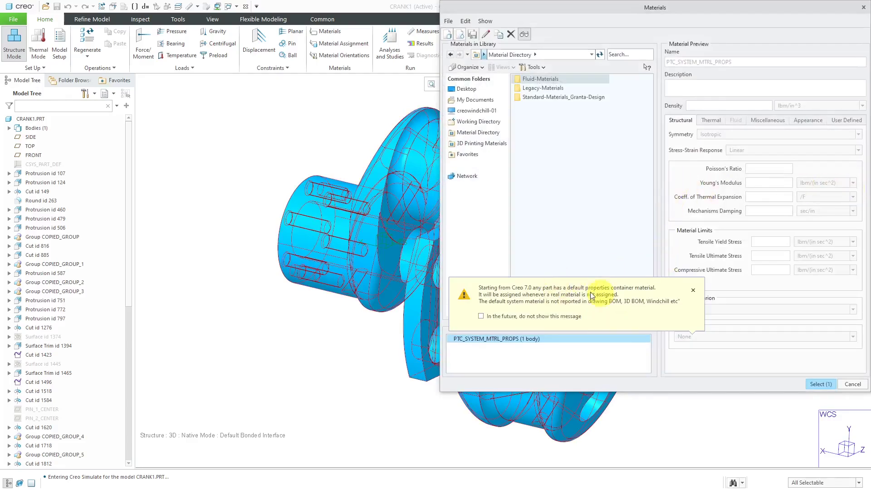
left_click(694, 290)
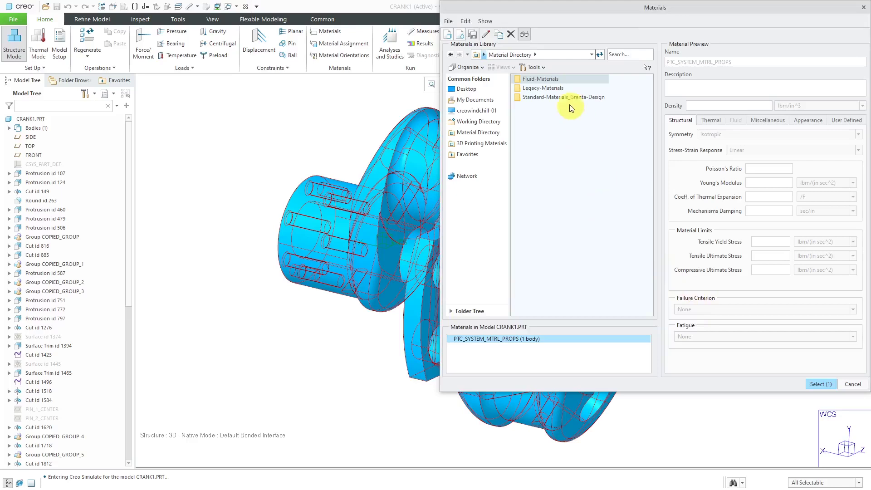
double_click(555, 89)
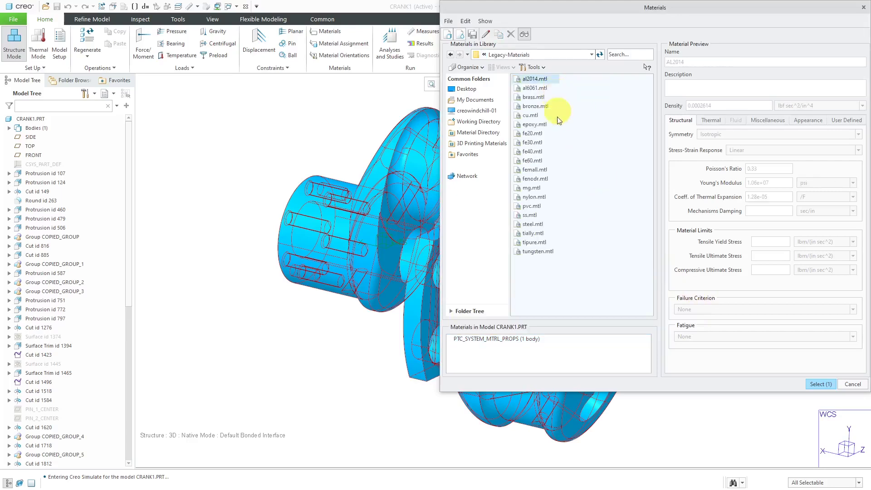
left_click(534, 225)
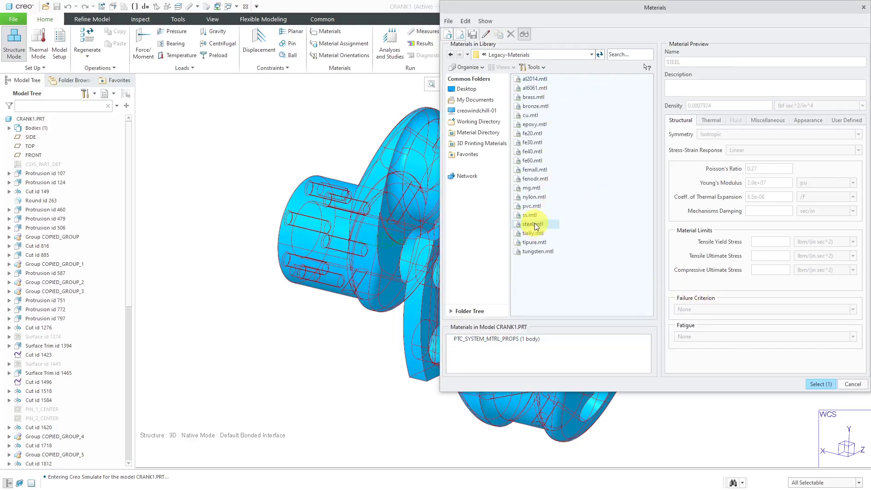
right_click(535, 223)
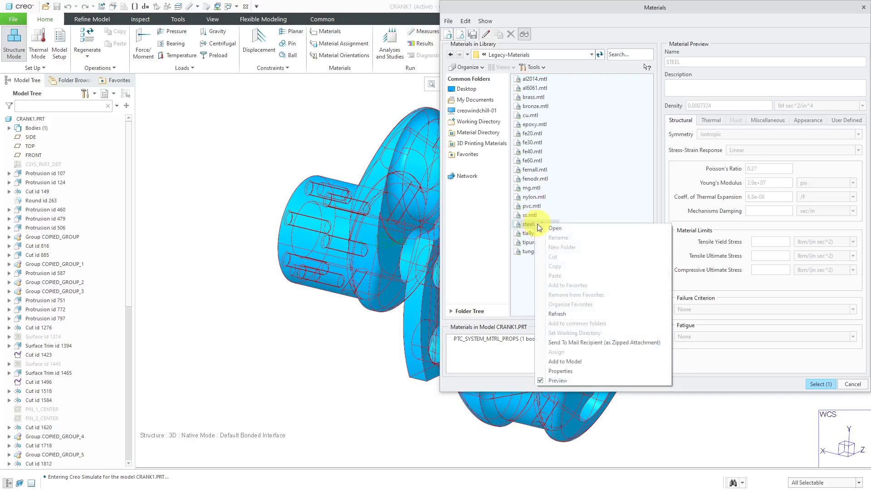
left_click(572, 362)
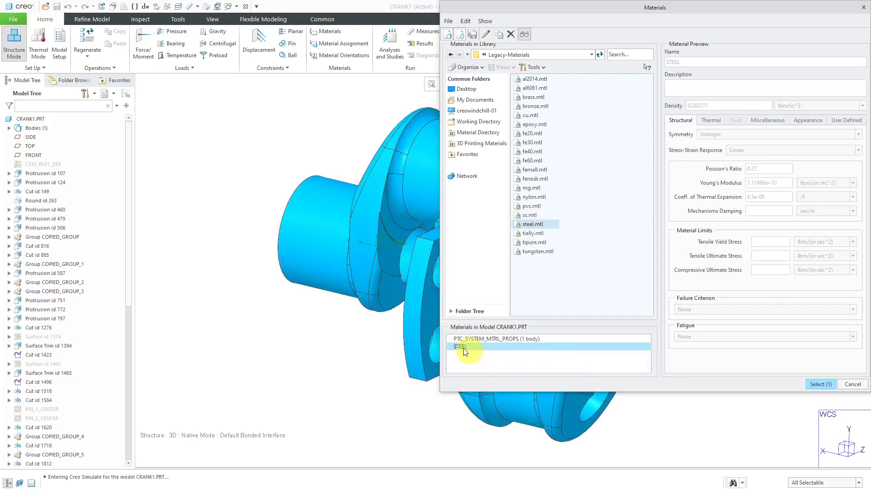
left_click(818, 386)
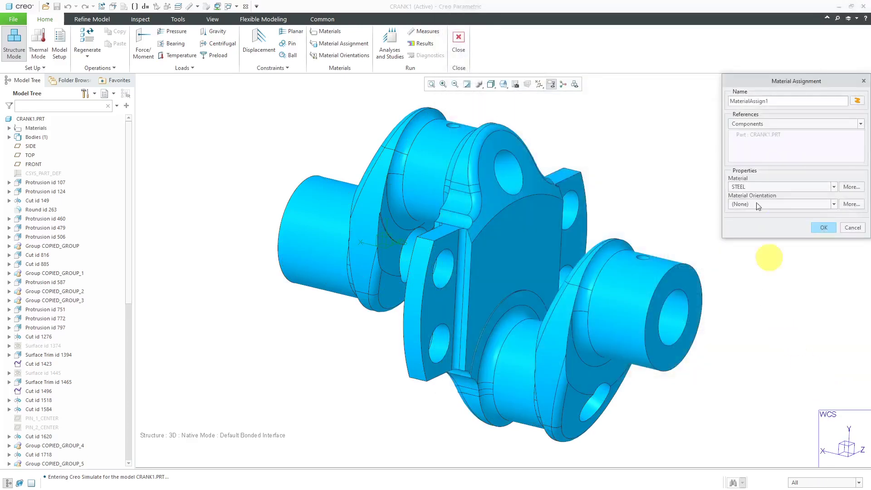
Apply MaterialAssign1 (STEEL) to CRANK1 and expand Material Assignments in the model tree
left_click(821, 227)
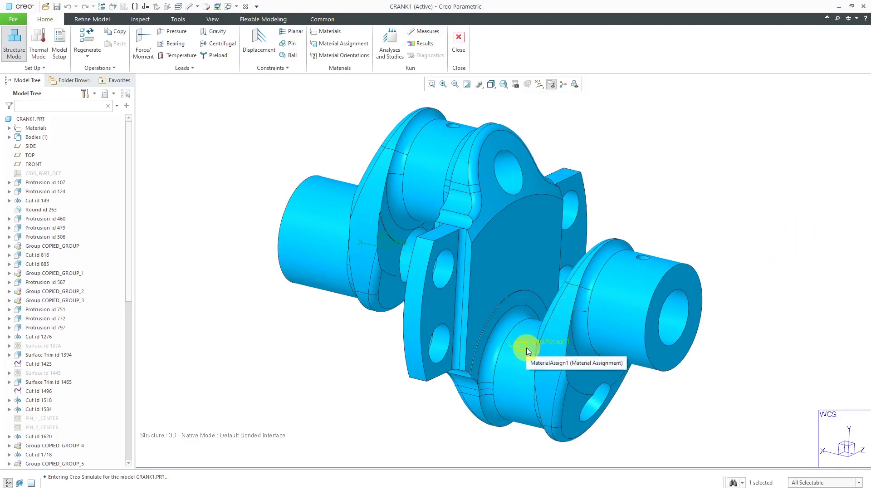
left_click_drag(128, 271, 80, 437)
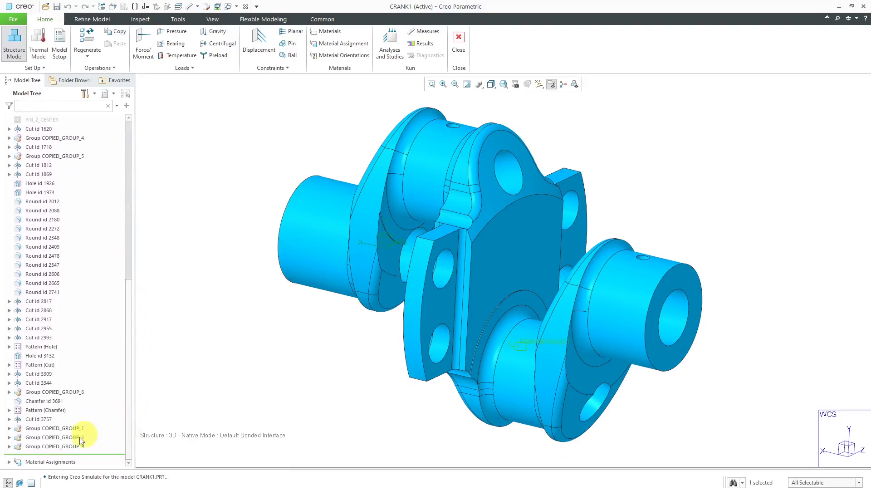
left_click(9, 462)
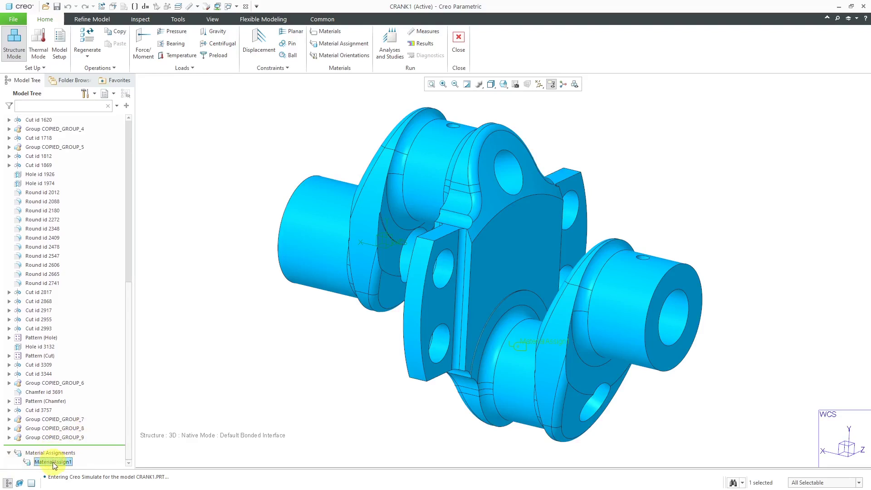
left_click(236, 322)
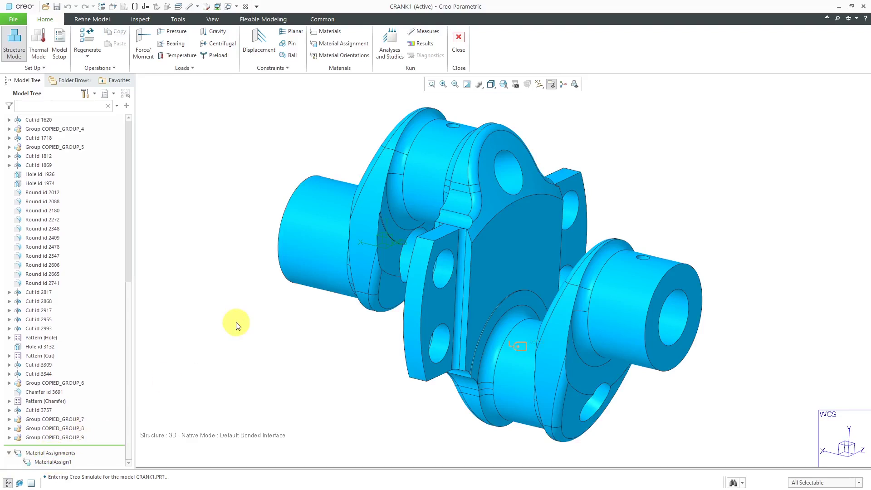
middle_click_drag(363, 314, 440, 323)
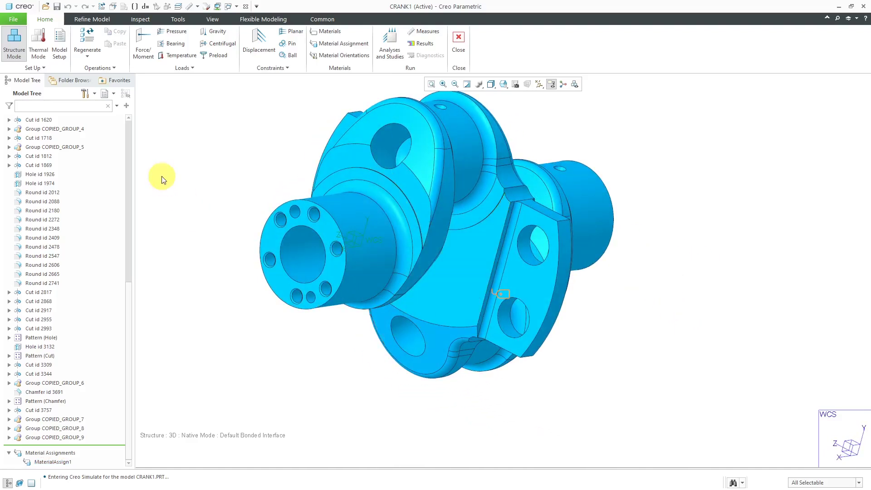
Create displacement Constraint1 fixing the flange end face and its bolt-hole surfaces
left_click(262, 55)
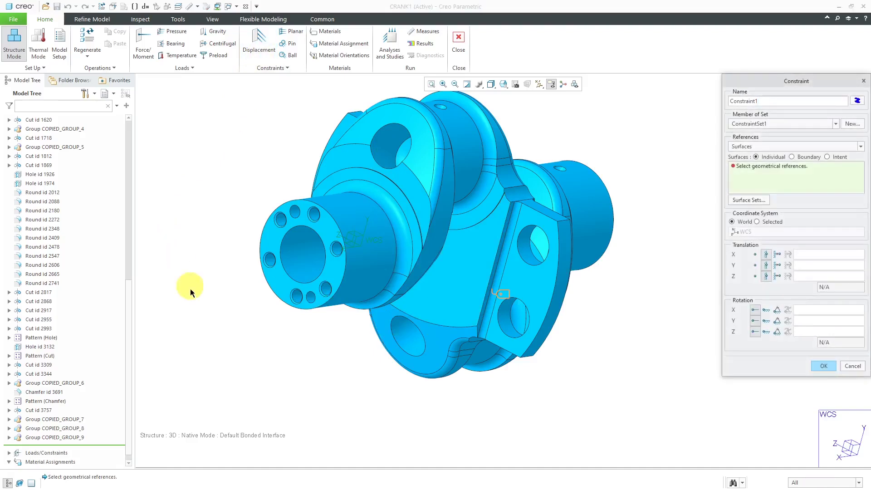
left_click(274, 279)
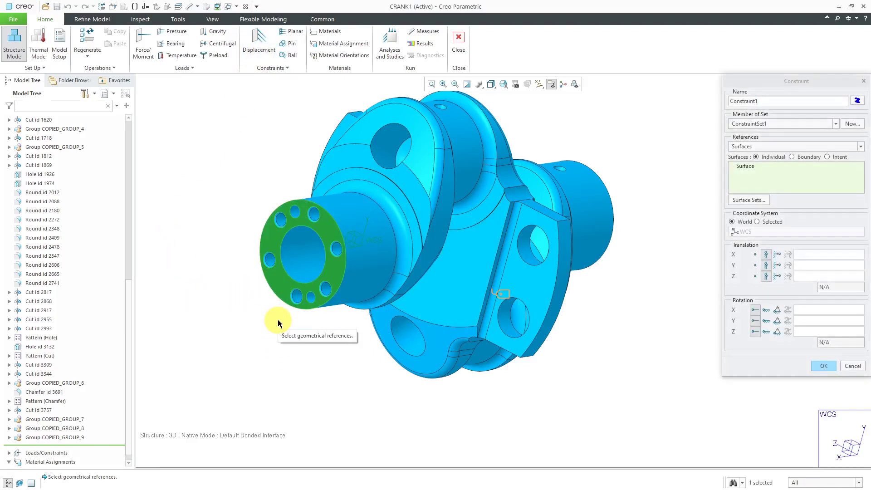
left_click(295, 297, "ctrl")
left_click(311, 297, "ctrl")
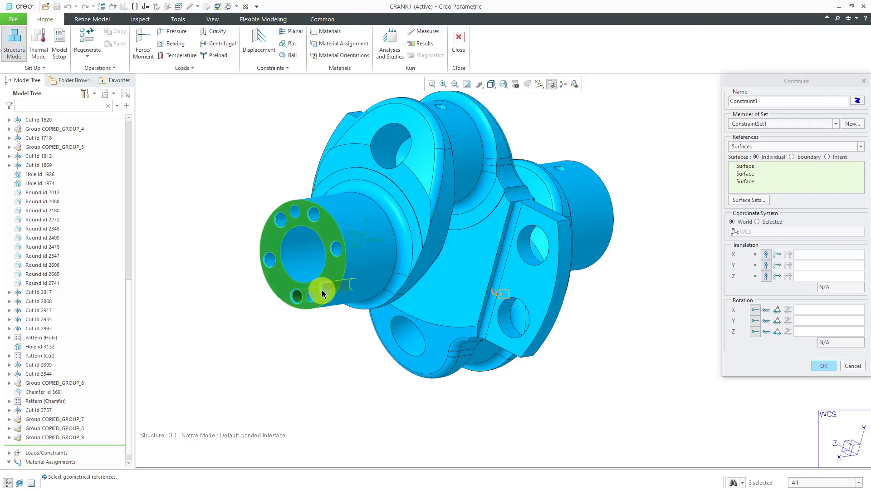
left_click(323, 290, "ctrl")
left_click(336, 252, "ctrl")
left_click(312, 212, "ctrl")
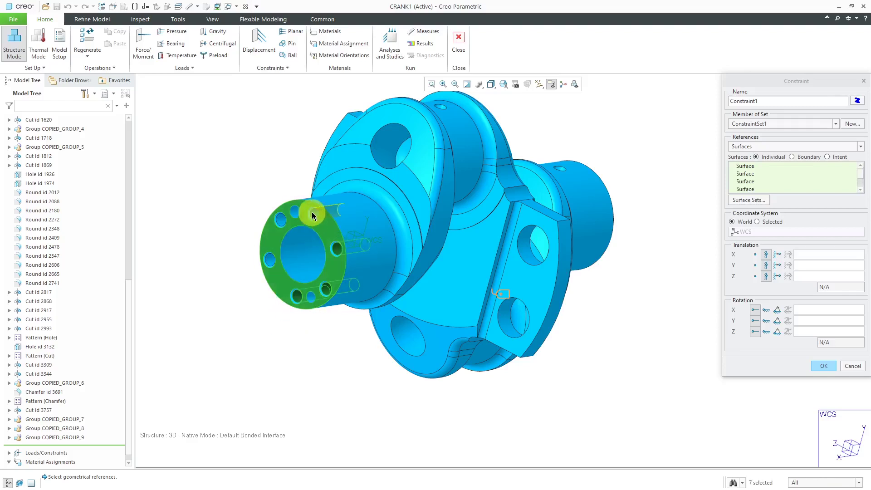
left_click(282, 220, "ctrl")
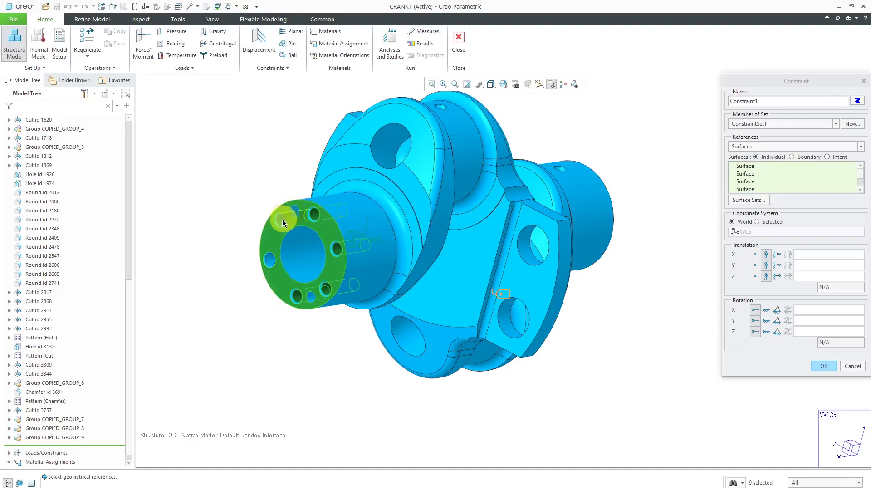
left_click(271, 260, "ctrl")
left_click(822, 366)
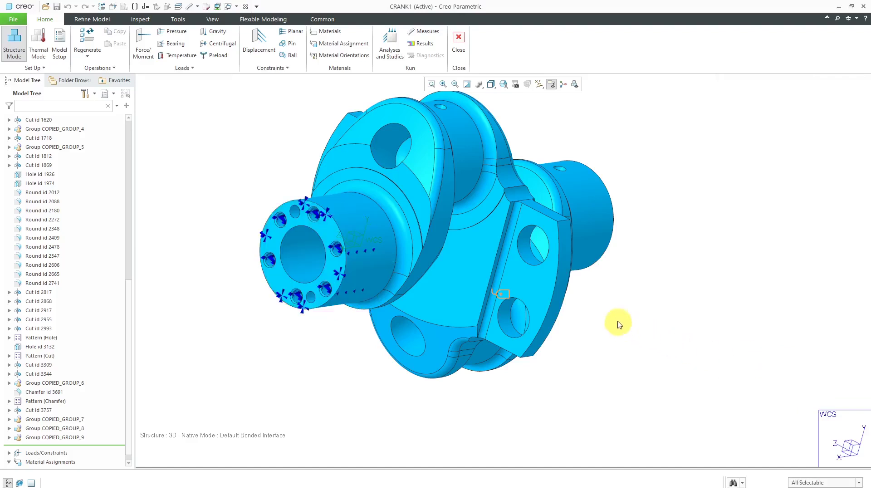
Orbit the crankshaft to inspect the flange-end constraint, then return toward the original view
middle_click_drag(620, 325, 564, 317)
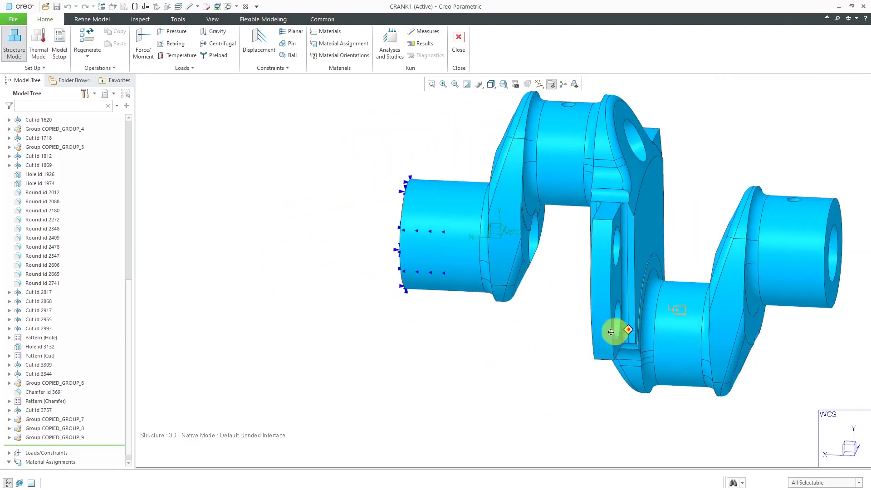
middle_click_drag(612, 332, 502, 342)
mouse_move(566, 260)
middle_mouse_down()
mouse_move(541, 263)
mouse_move(556, 262)
middle_mouse_up()
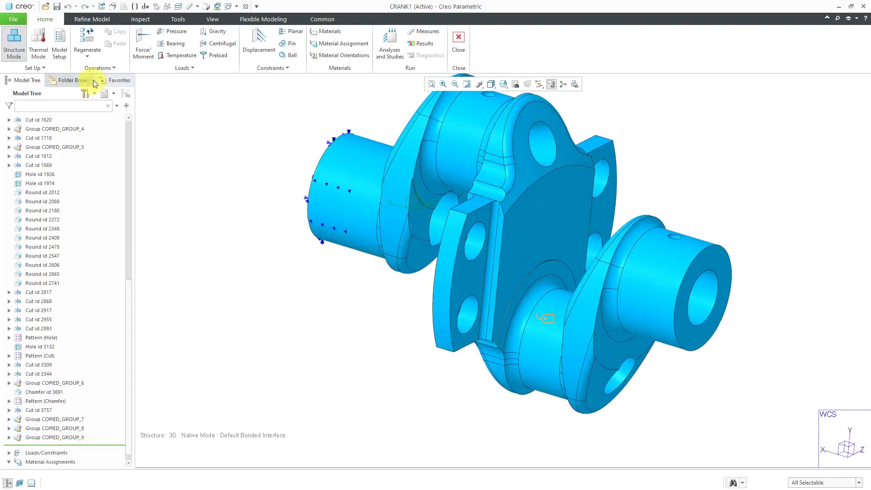
Run AutoGEM on the whole part, producing a 4795-tetra, 1615-node mesh
left_click(91, 19)
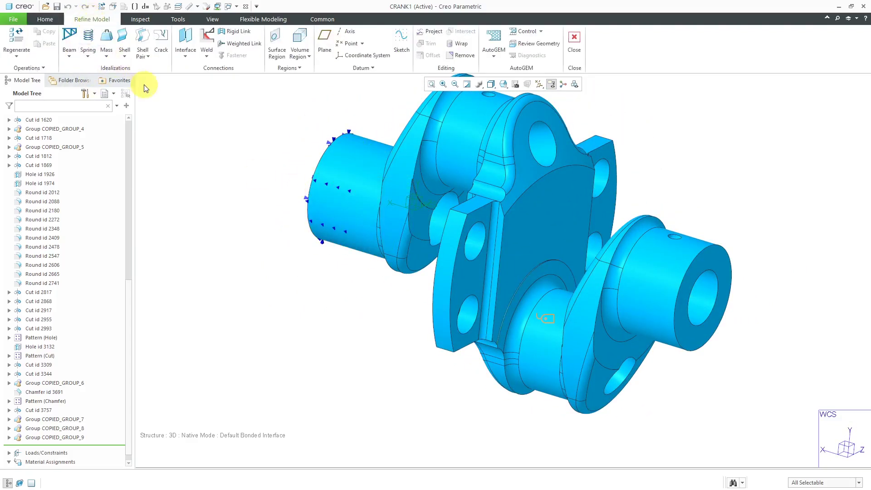
left_click(498, 40)
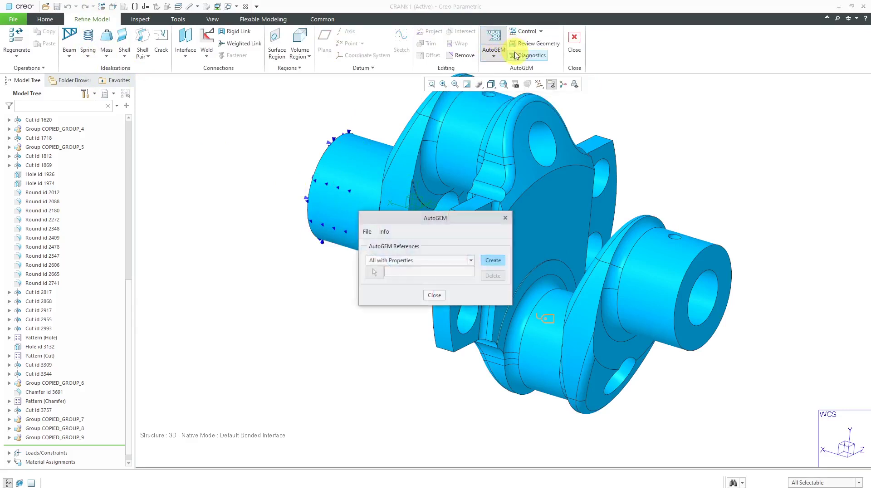
left_click(494, 262)
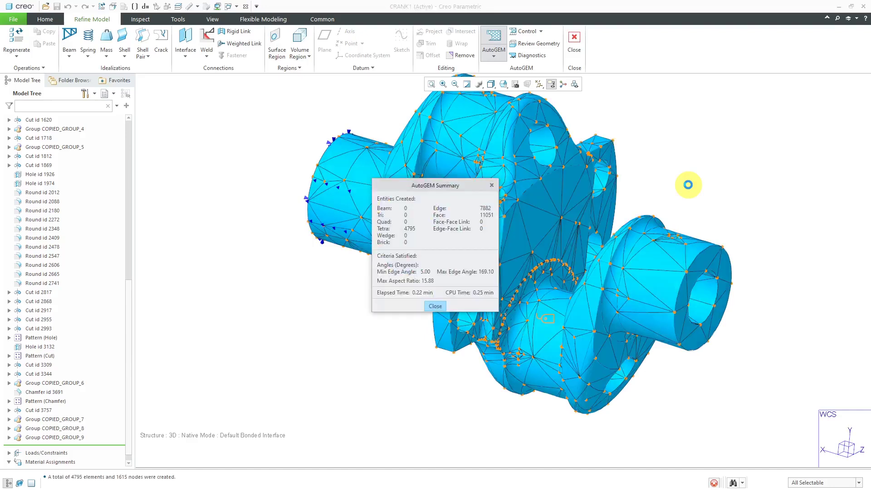
left_click_drag(431, 182, 206, 218)
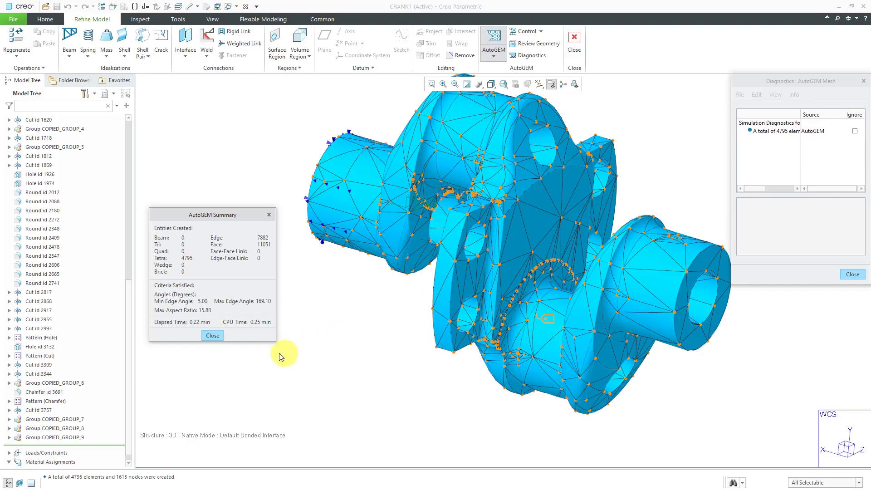
Close the AutoGEM summary and dialog without saving the mesh
left_click(213, 336)
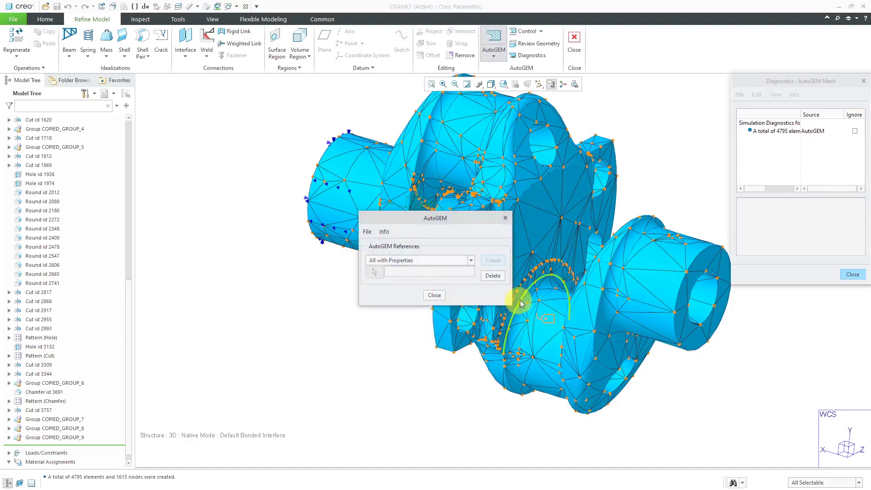
left_click(437, 296)
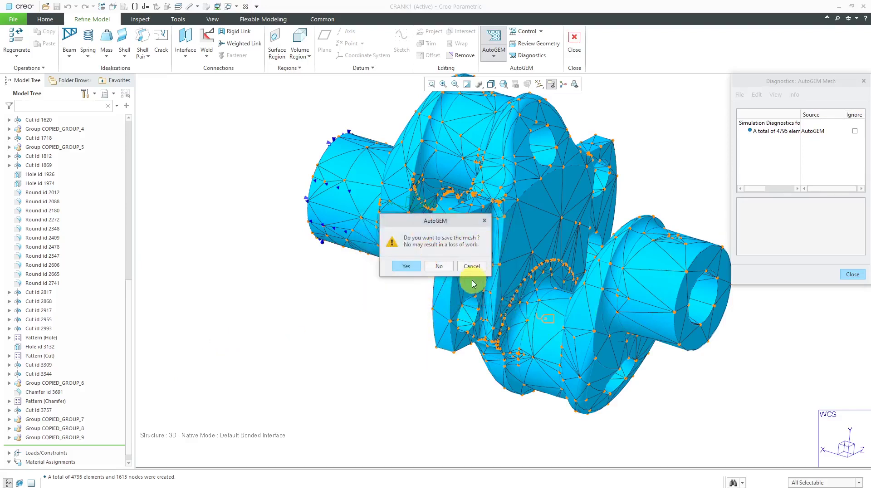
left_click(441, 267)
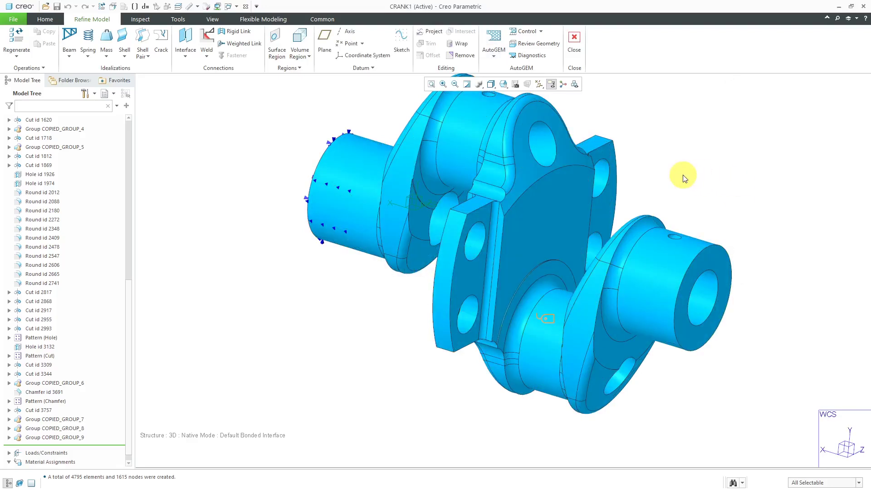
Bring the left shaft end with its bore and bolt holes into view and select its circular edge
middle_click_drag(696, 175, 617, 190, "shift")
middle_click_drag(573, 208, 606, 187)
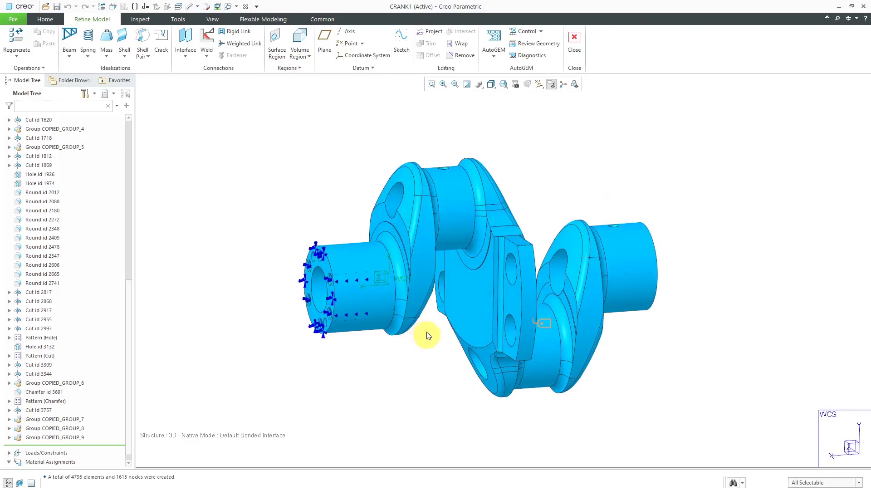
left_click(386, 289)
Start a datum point centred on the left shaft's bore edge
left_click(350, 43)
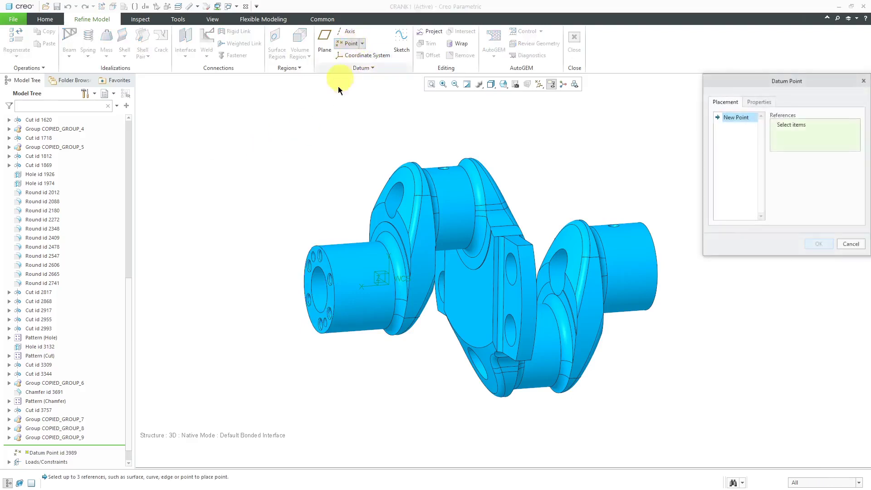
left_click(322, 312)
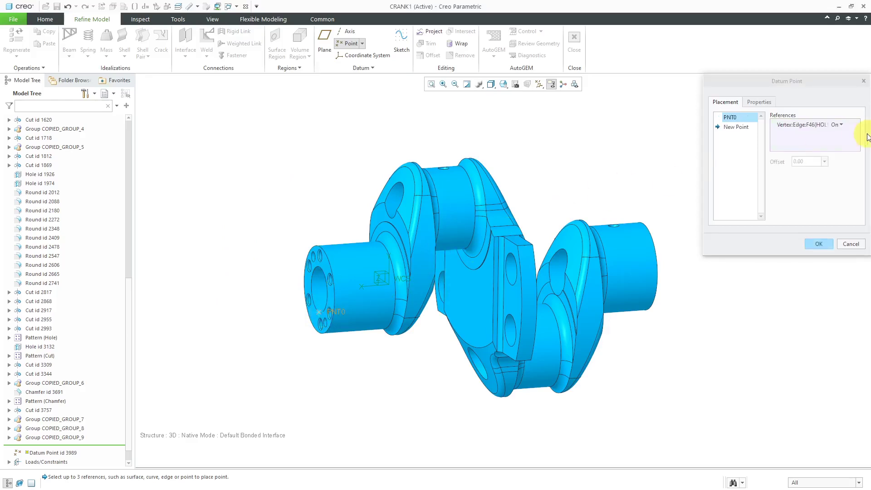
left_click(841, 124)
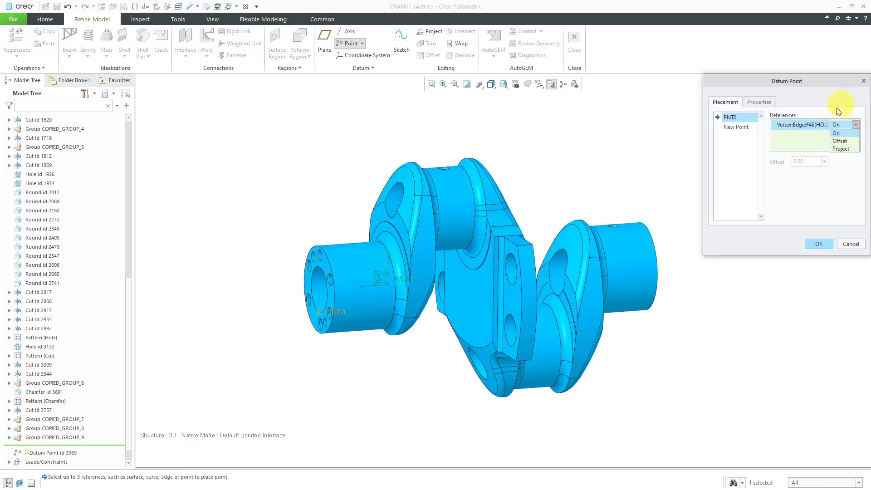
scroll(306, 323, "up", 5)
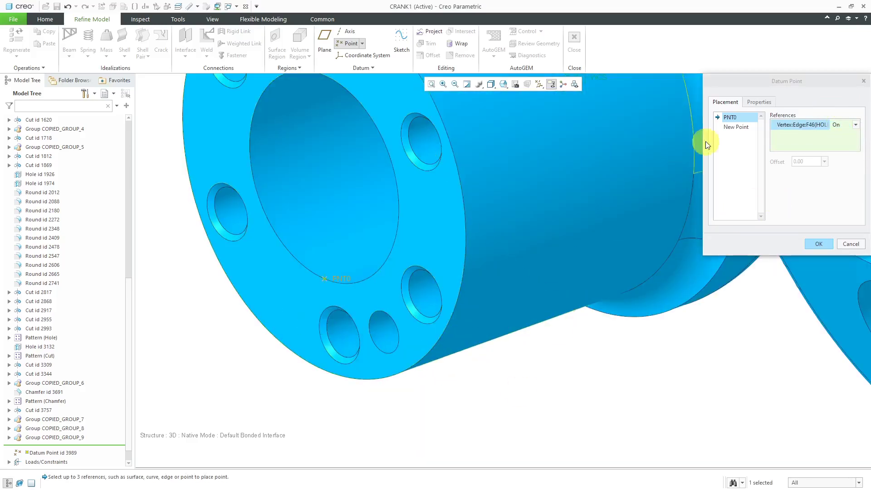
right_click(783, 124)
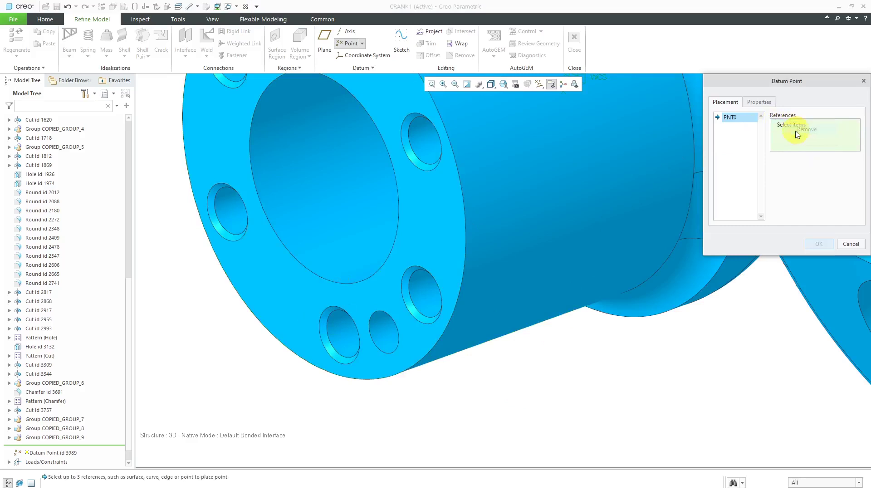
left_click(386, 257)
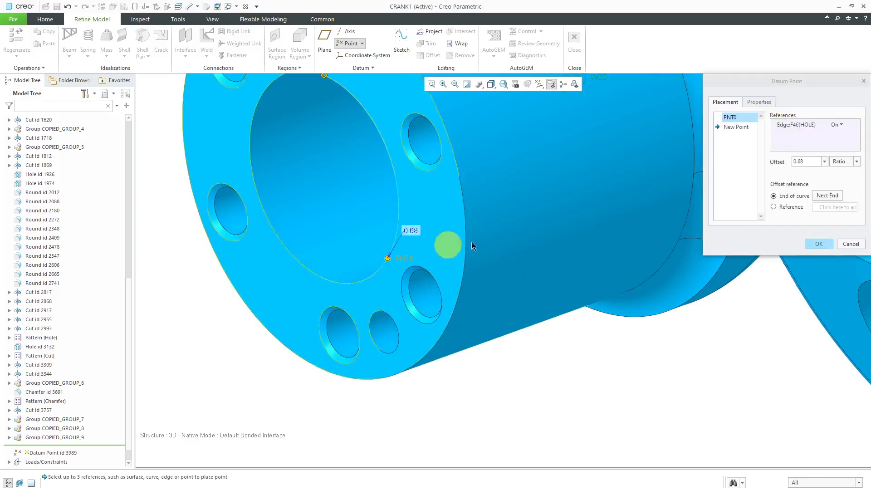
left_click(843, 126)
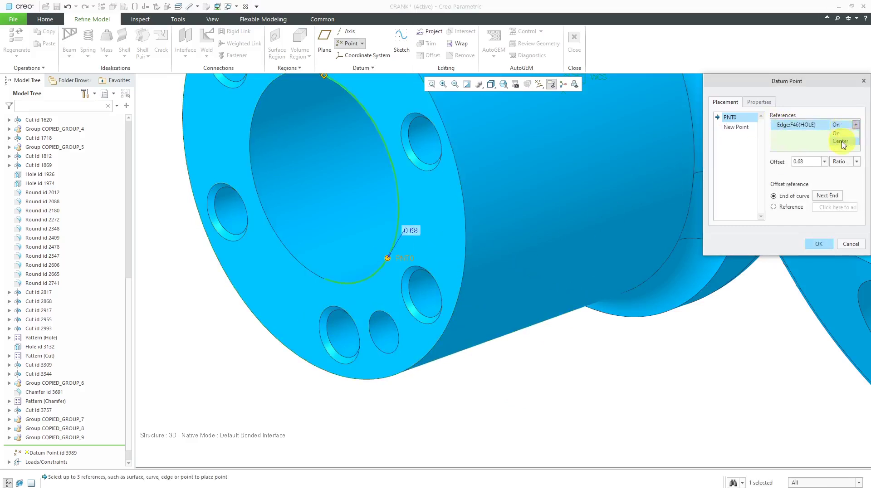
left_click(842, 141)
Swap the reference to the right hub hole edge F47, centred, and confirm PNT0
middle_click_drag(487, 349, 301, 345)
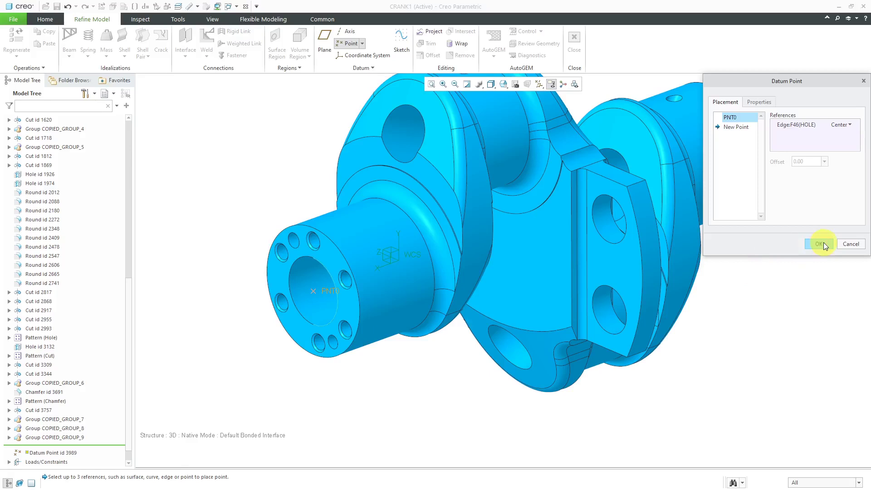
middle_click_drag(306, 315, 270, 259)
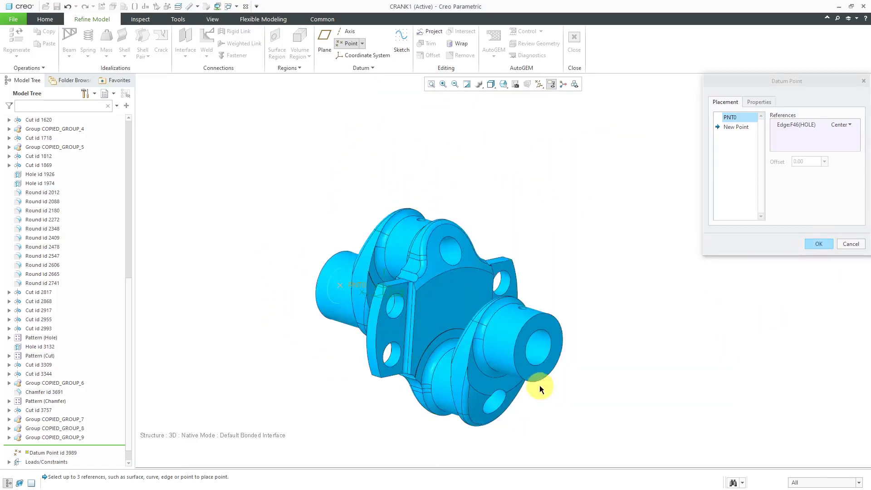
scroll(540, 385, "up", 2)
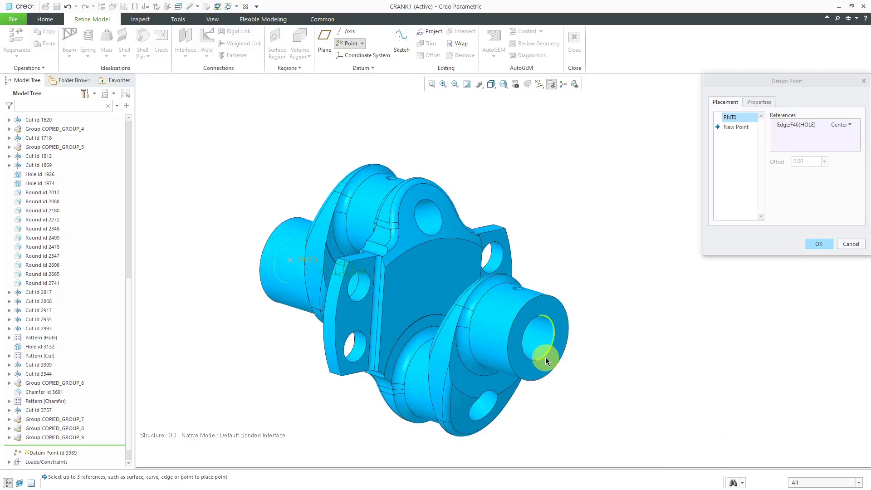
left_click(798, 126)
right_click(799, 127)
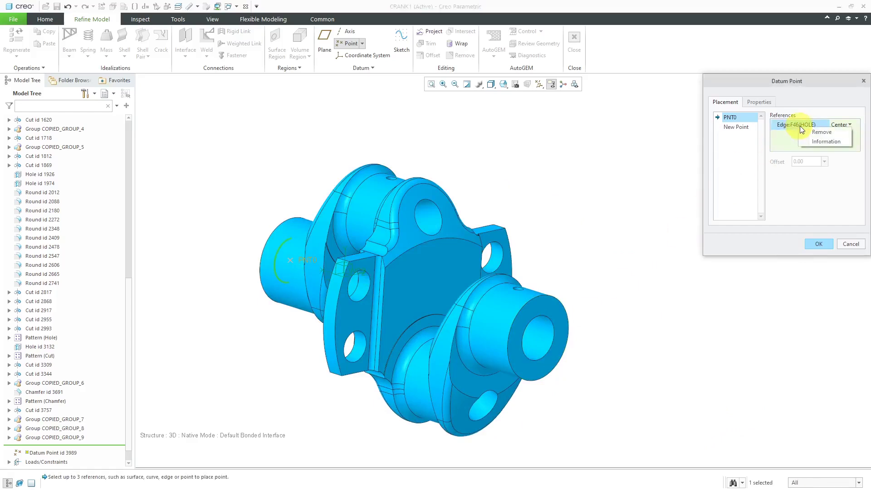
left_click(822, 132)
left_click(552, 348)
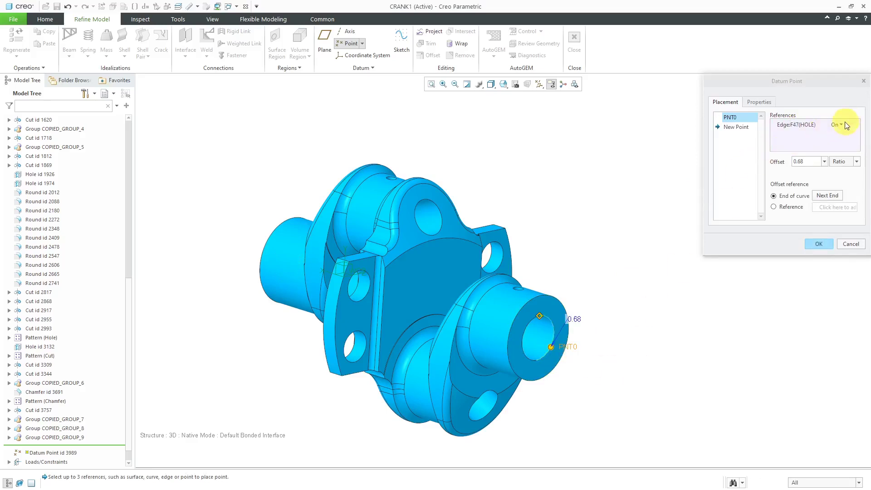
left_click(842, 126)
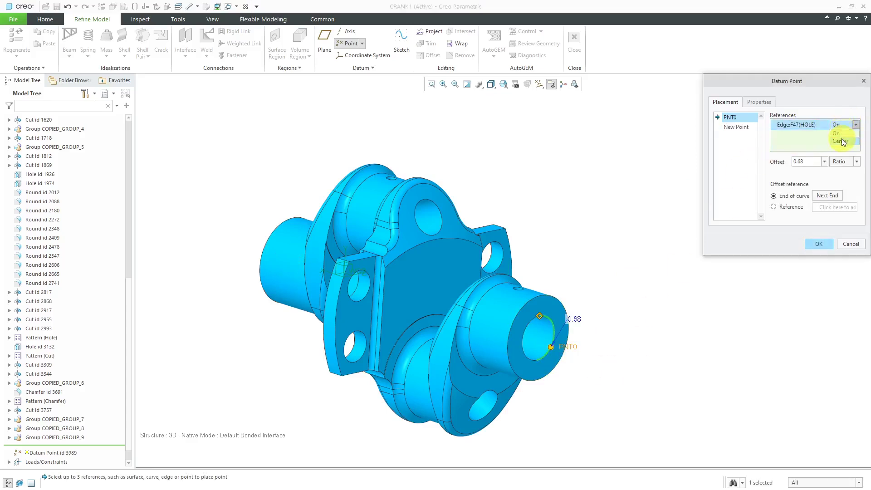
left_click(841, 140)
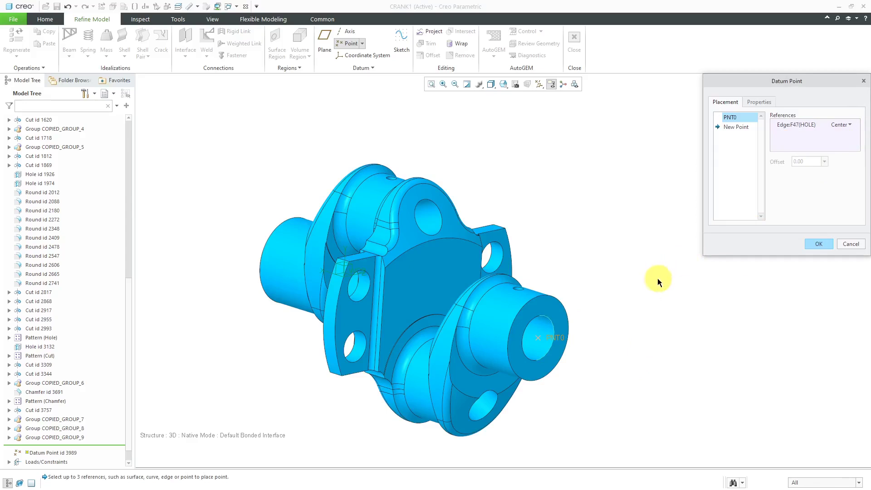
left_click(819, 247)
mouse_move(690, 254)
middle_mouse_down()
mouse_move(667, 251)
mouse_move(691, 253)
middle_mouse_up()
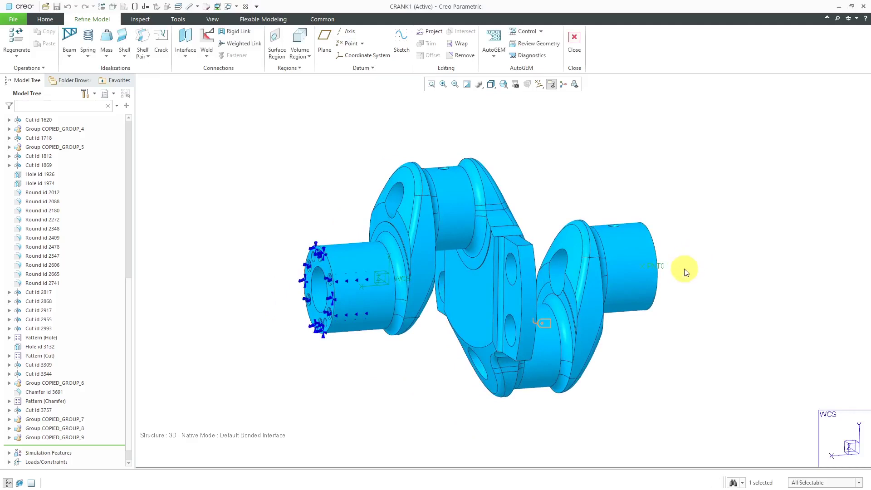
left_click(377, 57)
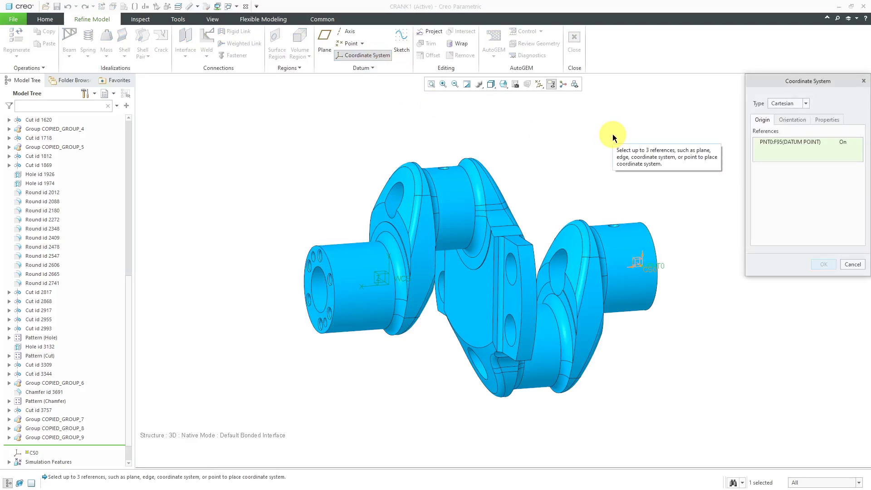
left_click(807, 103)
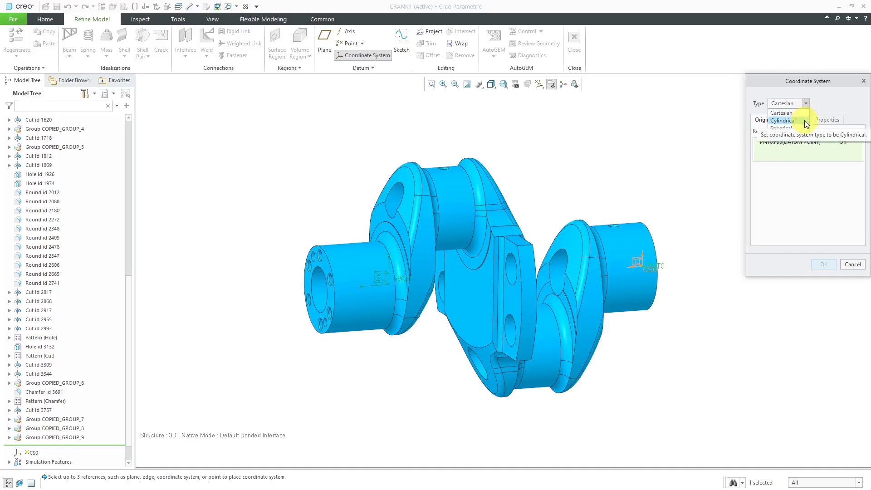
left_click(805, 120)
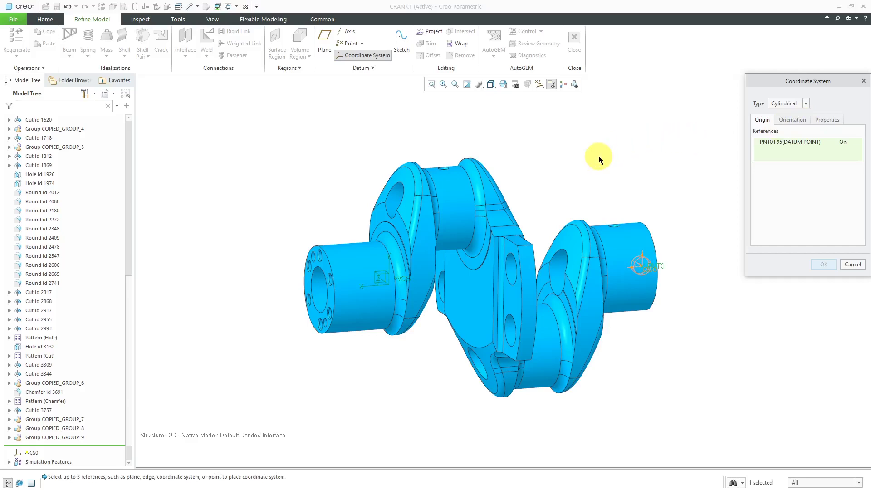
middle_click_drag(600, 156, 444, 261)
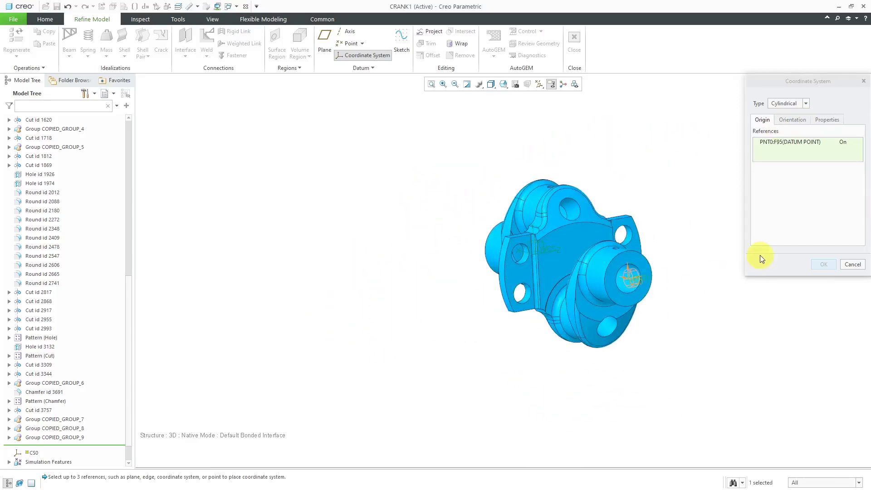
scroll(735, 259, "up", 3)
left_click(797, 120)
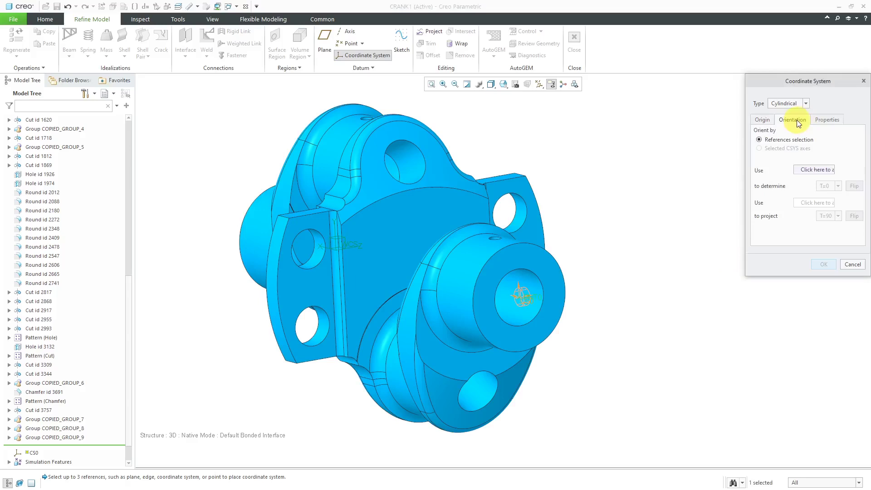
left_click(815, 170)
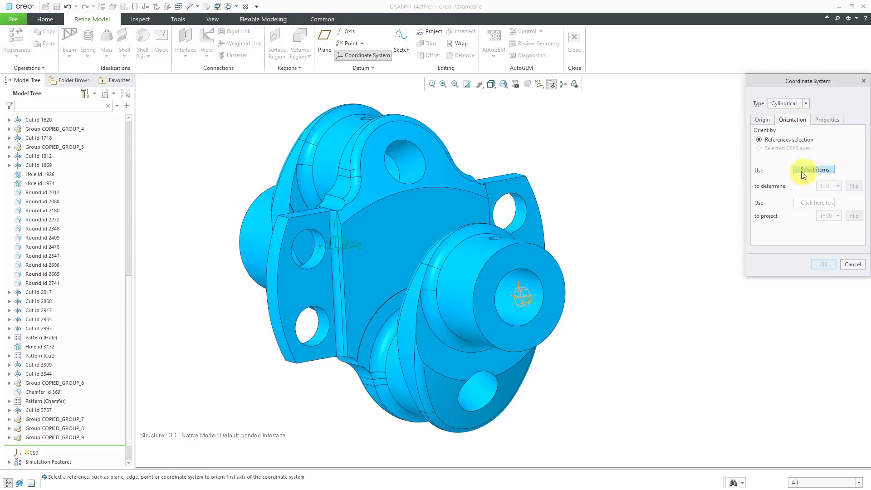
left_click(560, 287)
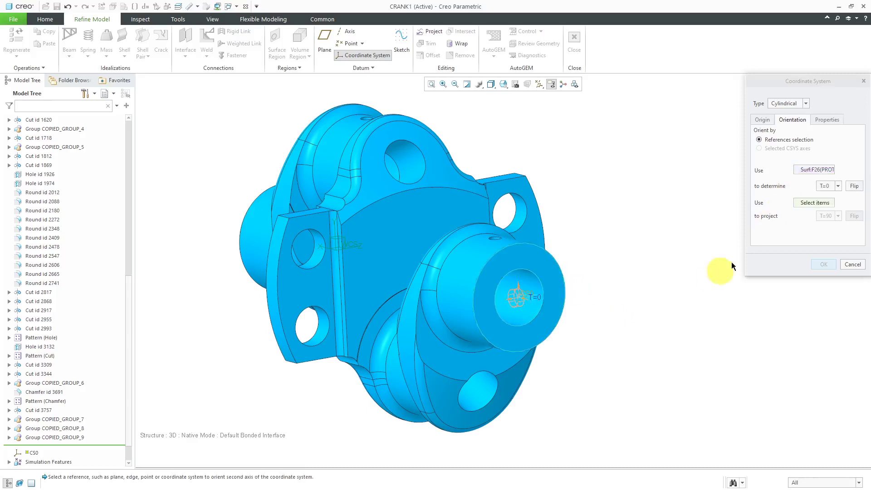
left_click(839, 186)
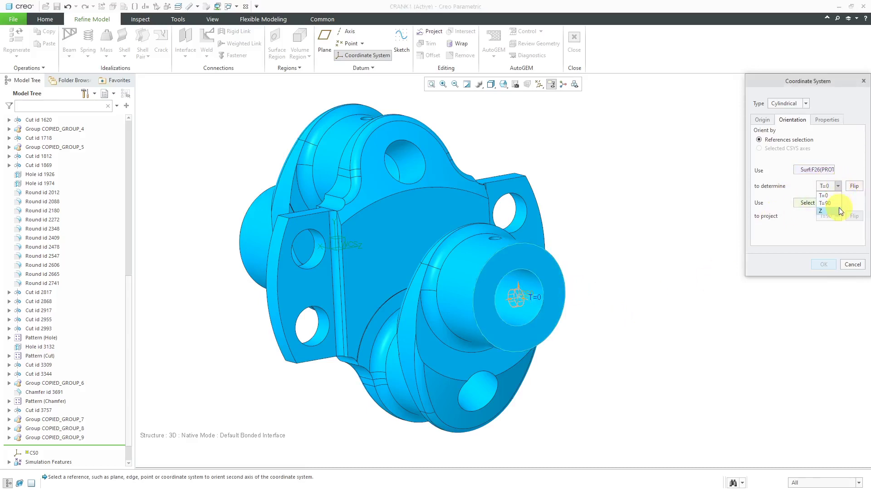
left_click(839, 210)
middle_click_drag(559, 296, 568, 314)
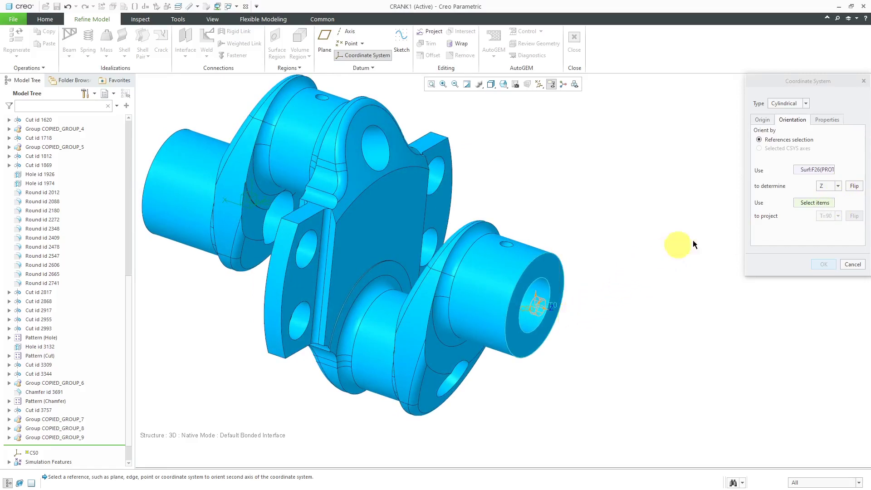
left_click(813, 202)
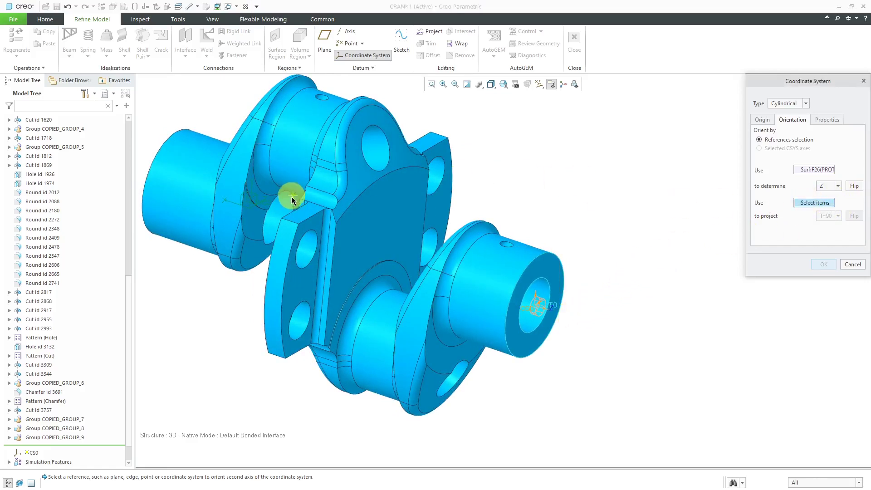
left_click(304, 213)
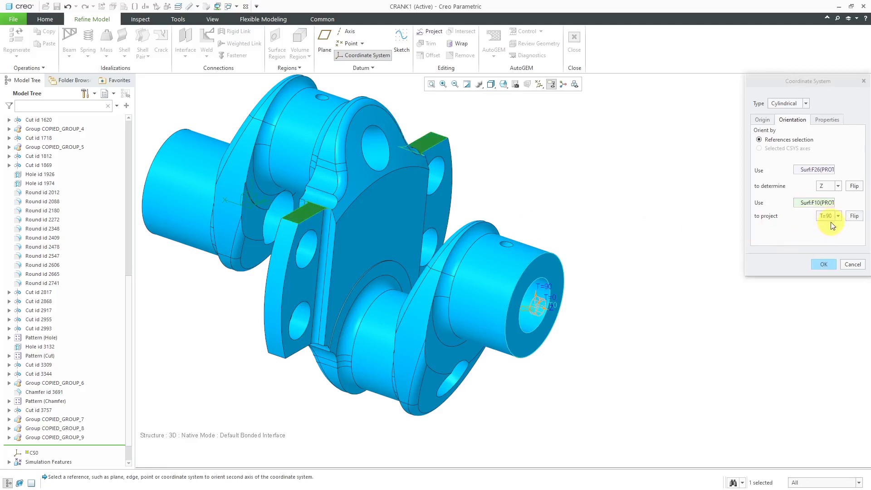
left_click(825, 264)
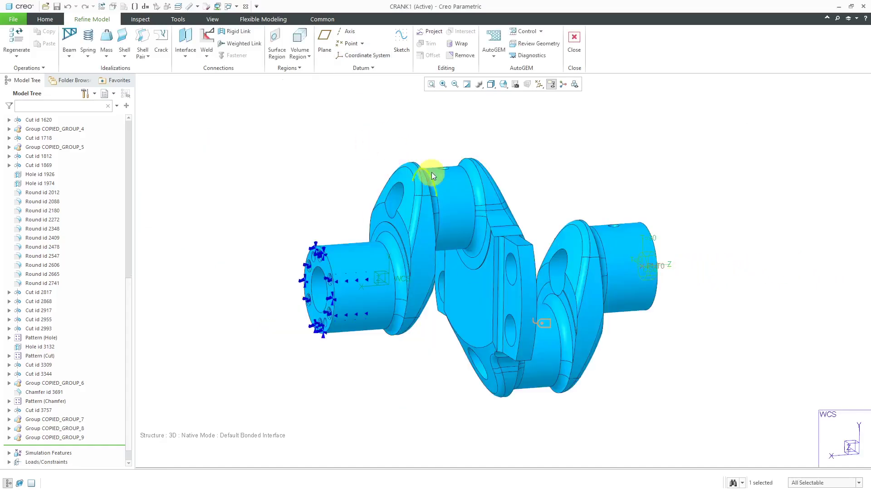
left_click(559, 181)
middle_click_drag(558, 182, 451, 194)
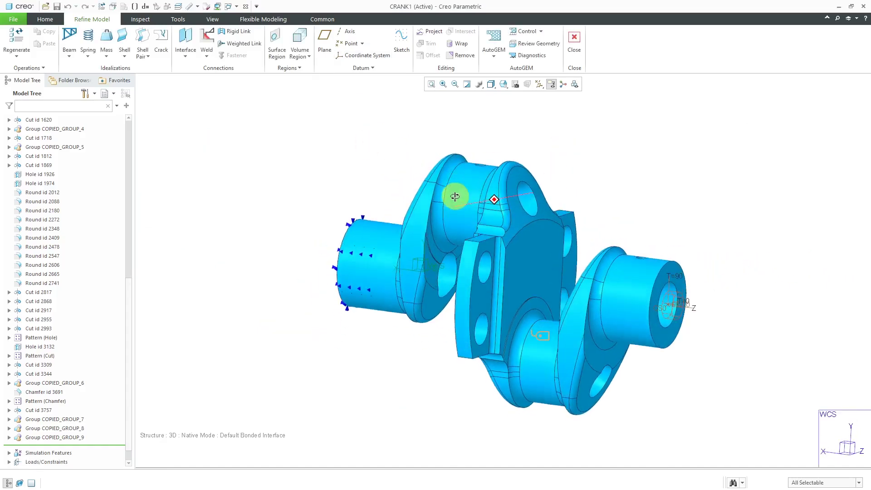
scroll(670, 311, "up", 4)
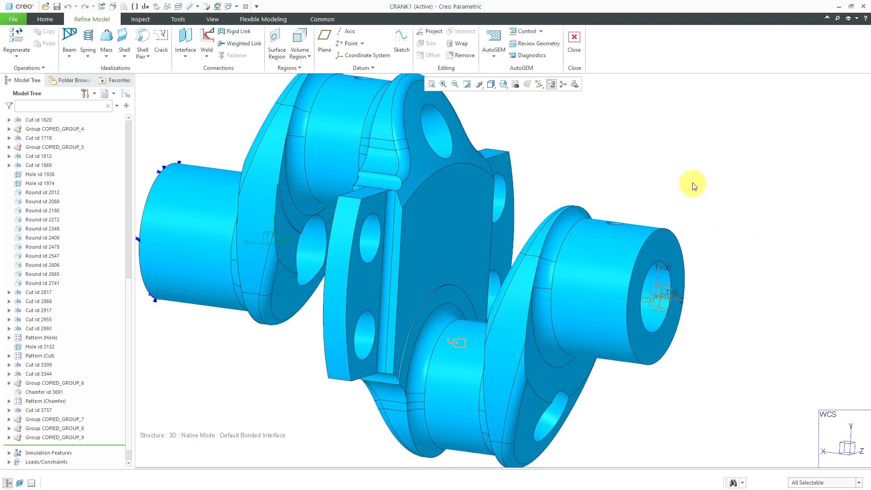
Start force/moment Load1 on the right shaft end face as Total Load at Point FPNT0
left_click(45, 19)
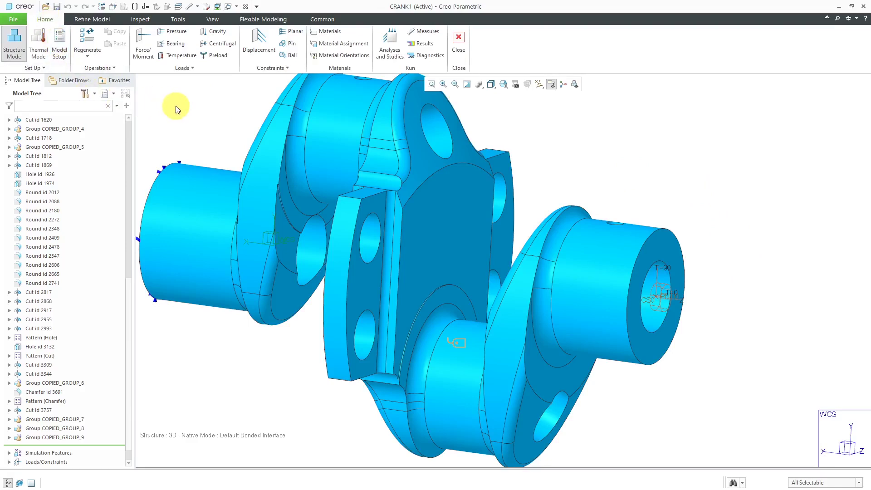
left_click(141, 51)
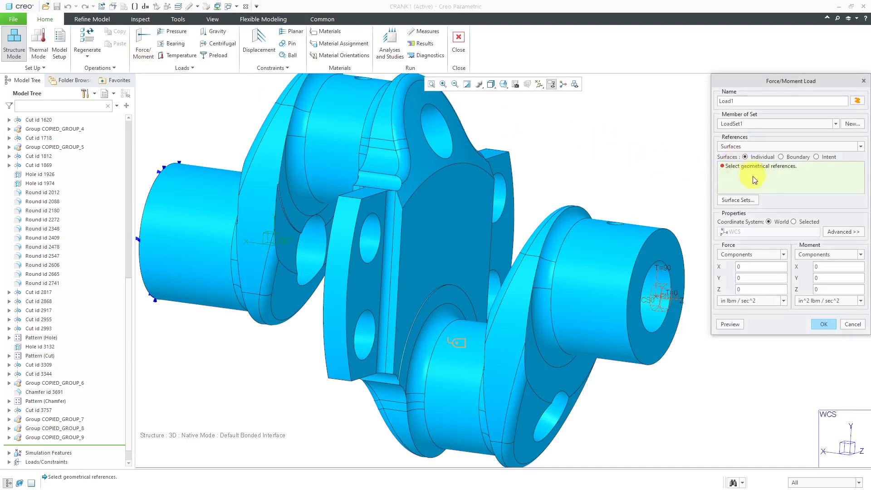
left_click(677, 264)
scroll(369, 243, "up", 2)
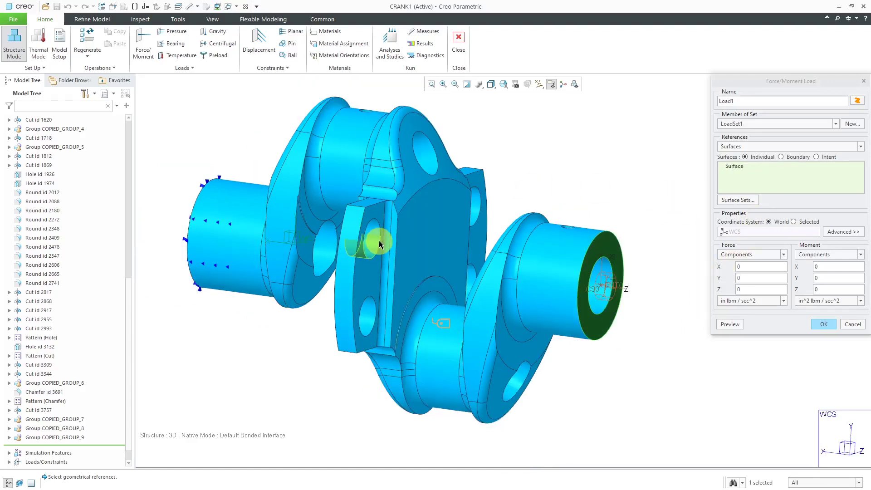
scroll(694, 291, "down", 2)
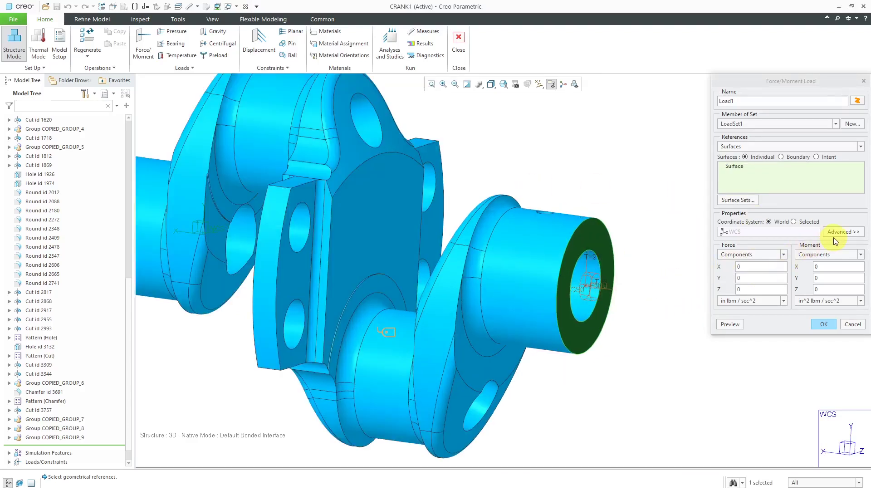
left_click(840, 233)
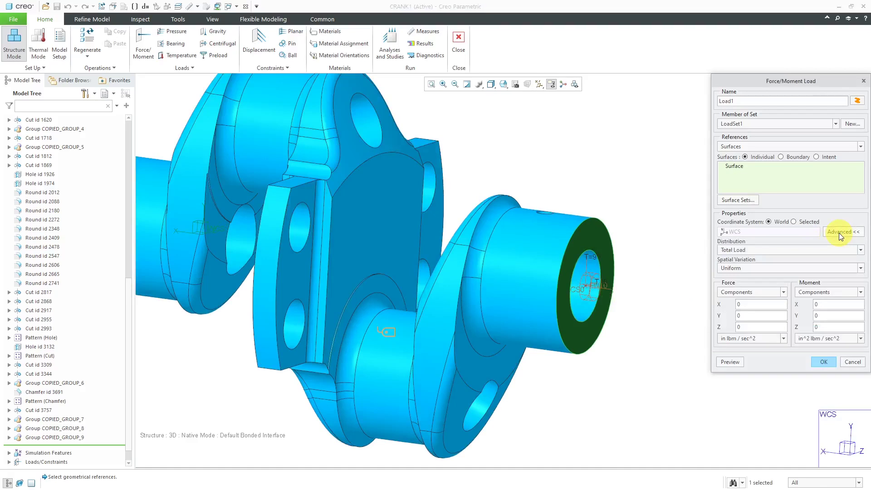
left_click(836, 250)
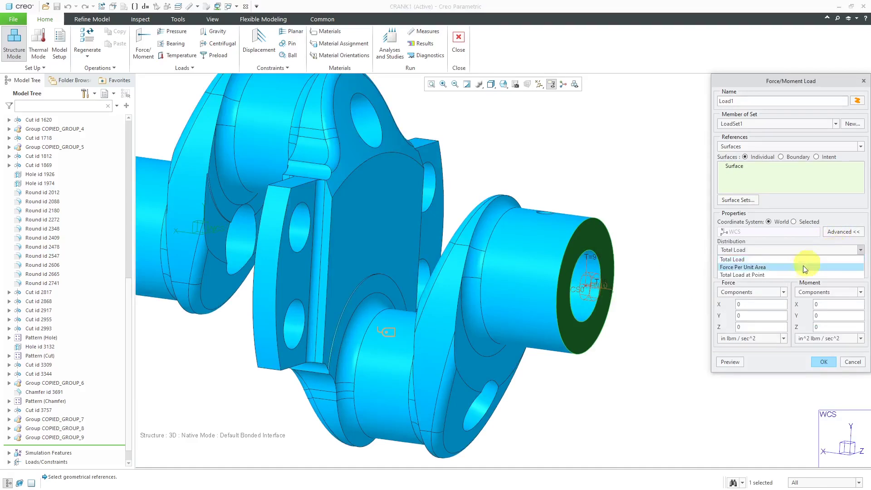
left_click(762, 276)
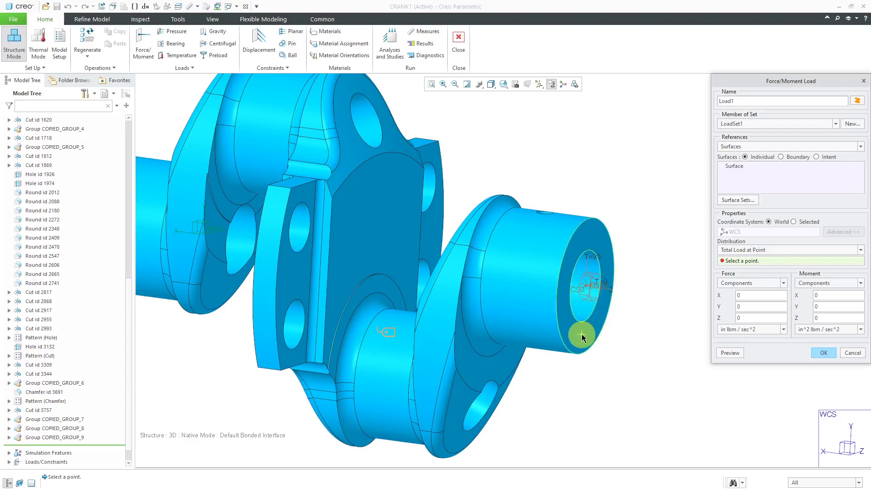
left_click(584, 336)
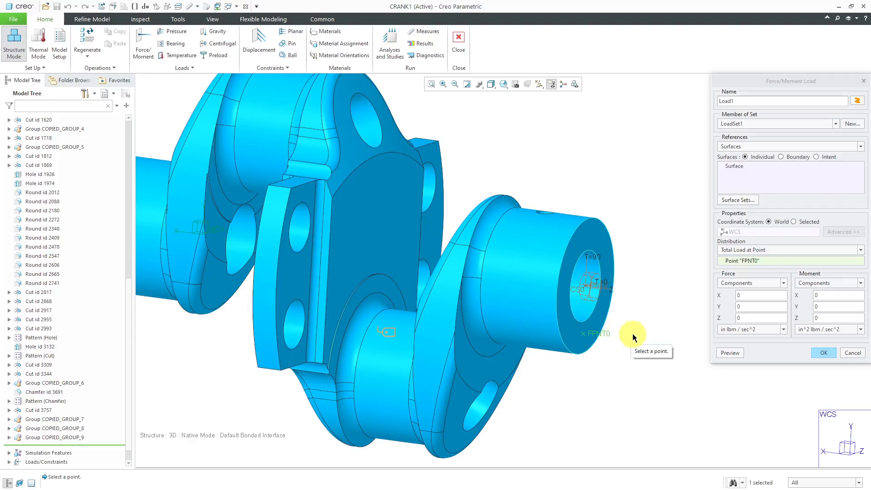
Reference coordinate system CS0, set moment units to m N, and enter 1000 for Moment Z
left_click(794, 222)
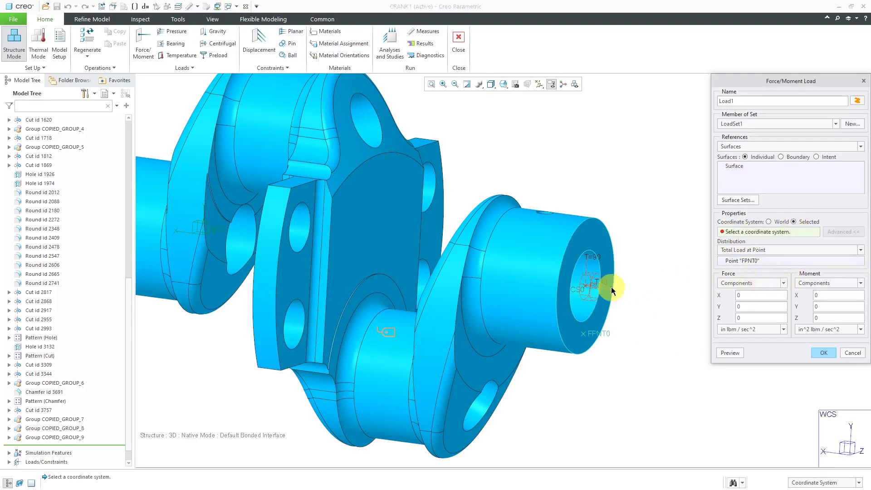
left_click(578, 292)
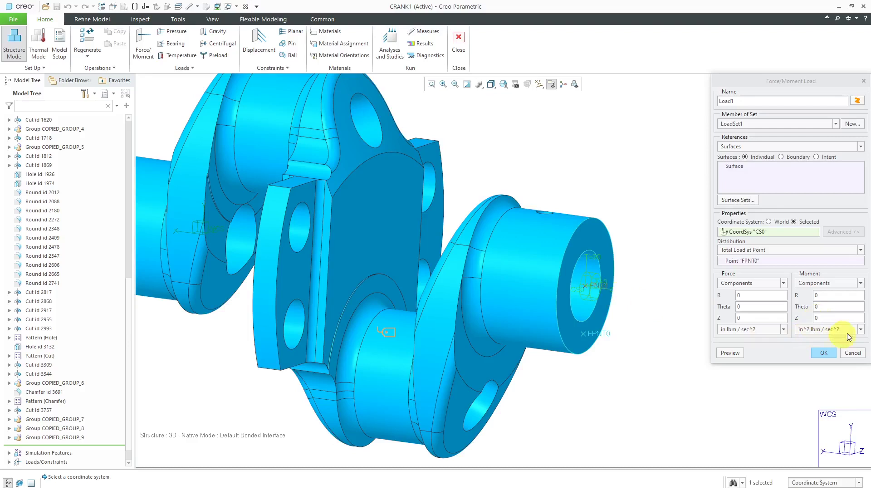
left_click(862, 332)
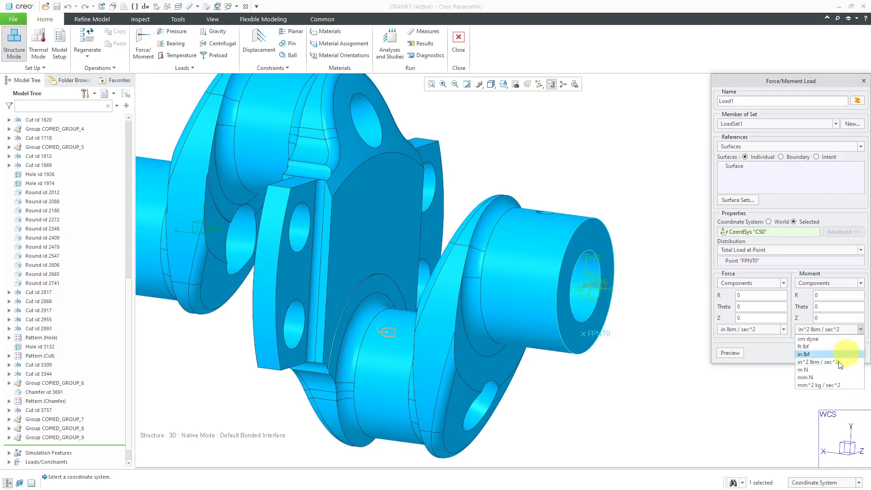
left_click(809, 371)
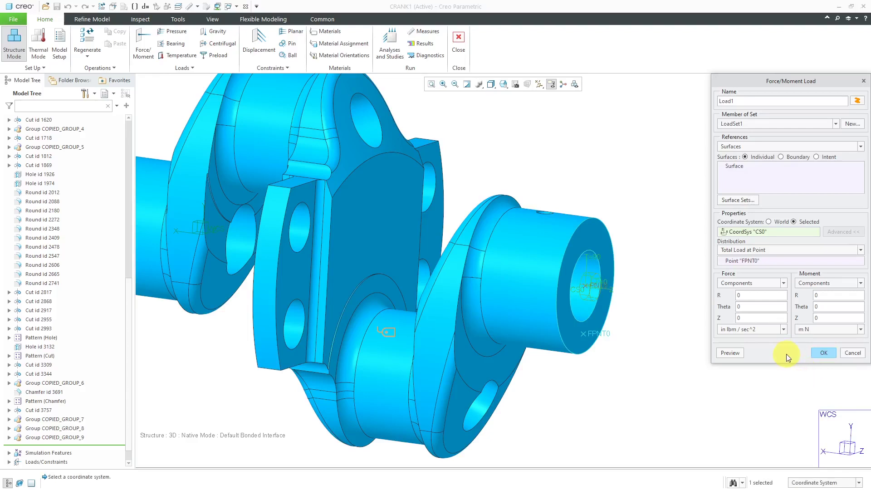
double_click(826, 318)
type("1000")
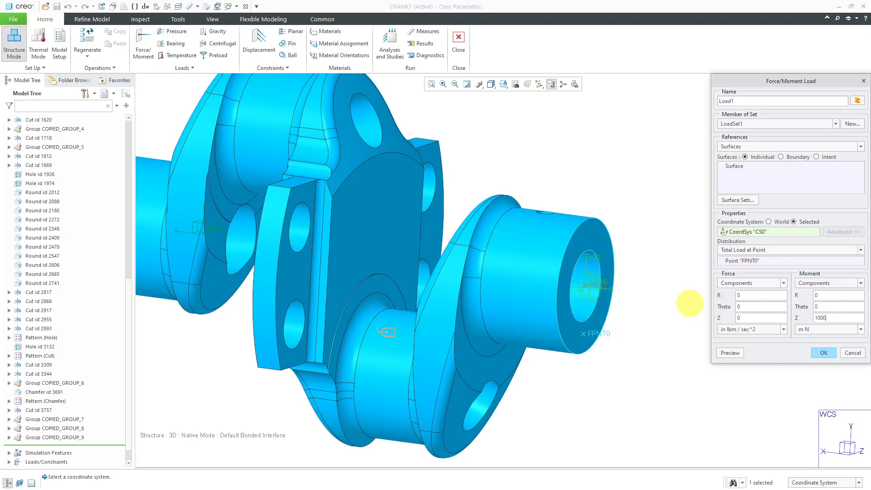
Reverse the Z moment to -1000, check it in preview, and create the load
left_click(736, 356)
key("ctrl+d")
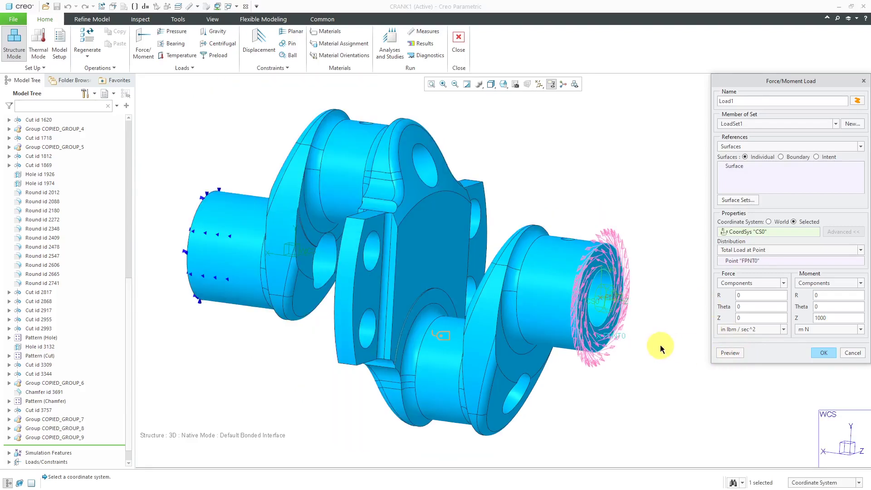
middle_click_drag(661, 346, 637, 356)
scroll(638, 357, "down", 2)
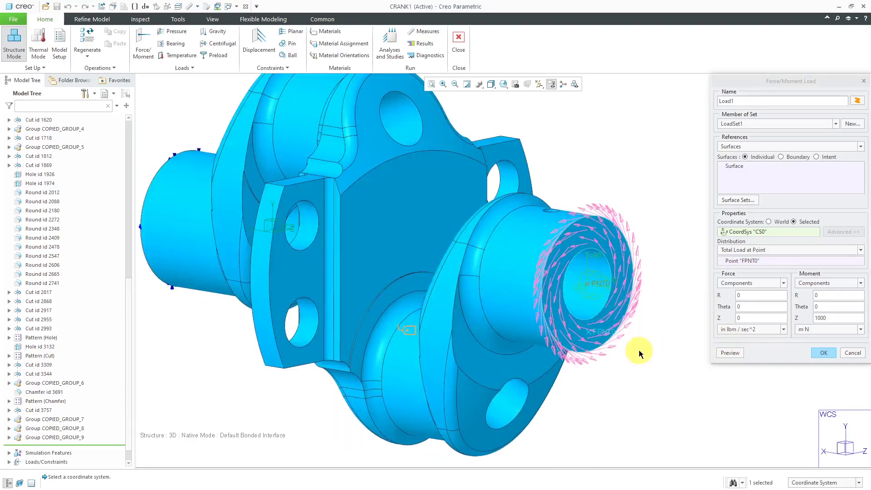
left_click(816, 320)
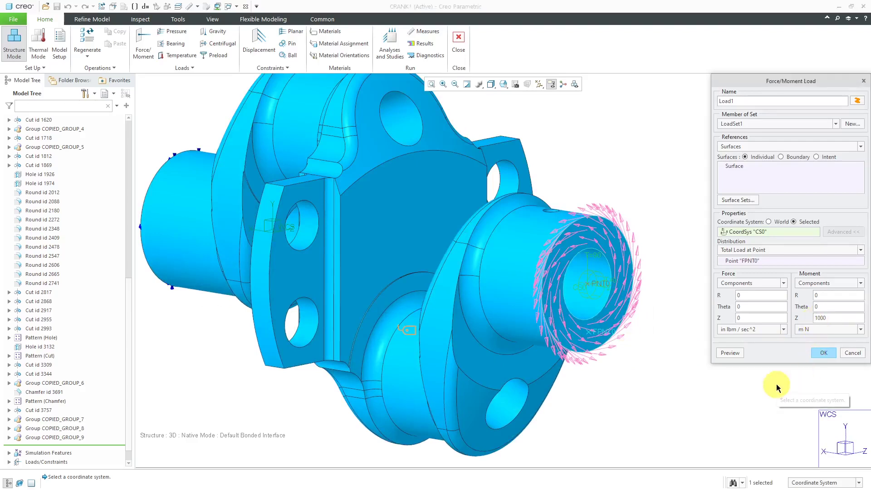
type("-")
left_click(731, 352)
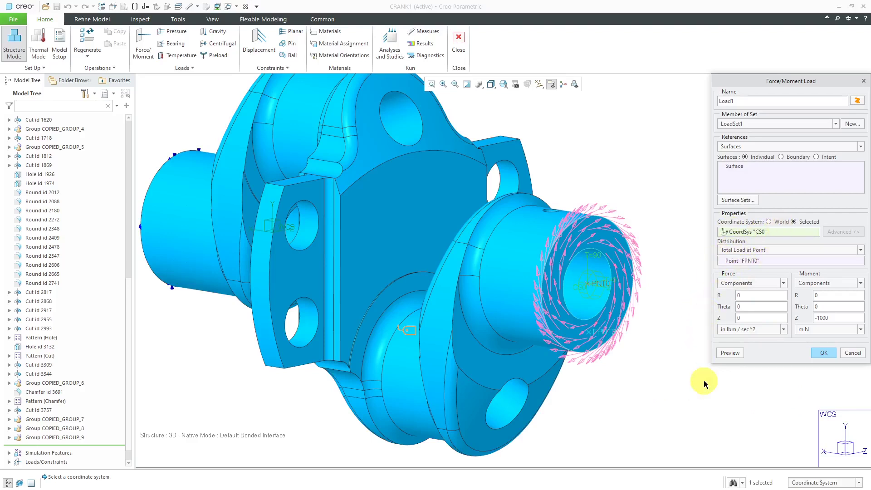
left_click(823, 353)
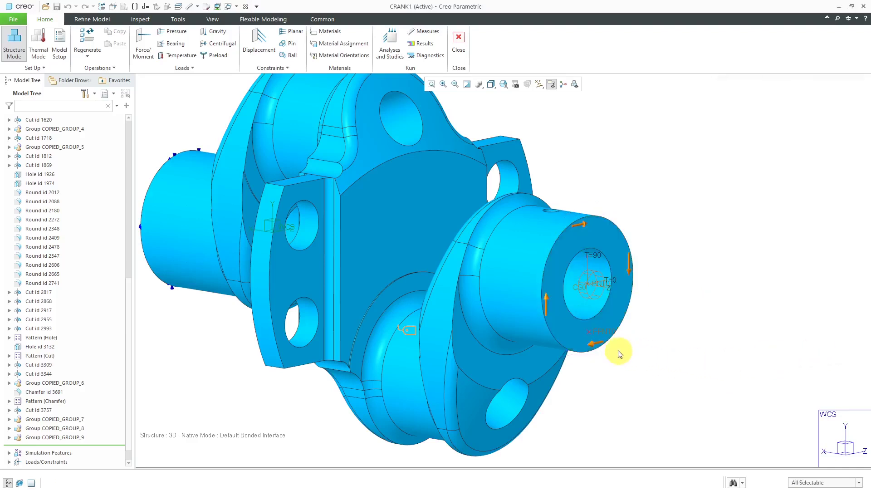
Start a new static analysis from the Analyses and Design Studies list
scroll(615, 341, "down", 4)
mouse_move(611, 339)
middle_mouse_down()
mouse_move(628, 342)
mouse_move(623, 345)
middle_mouse_up()
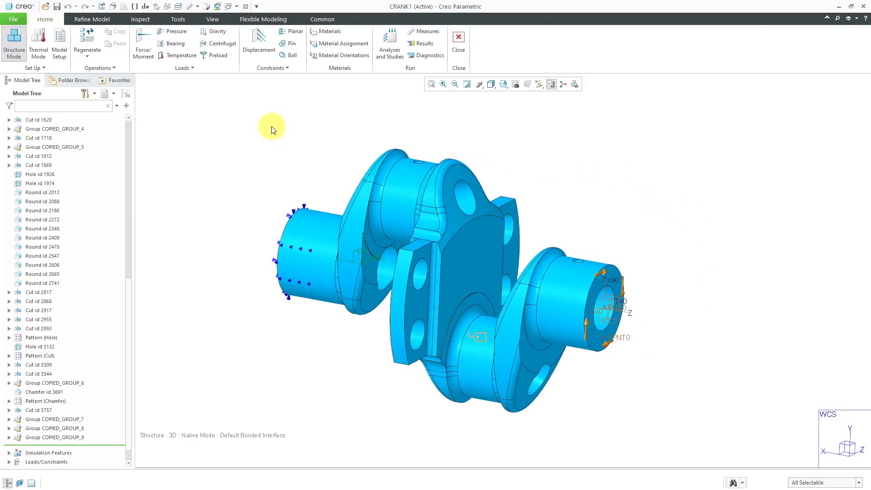
left_click(389, 46)
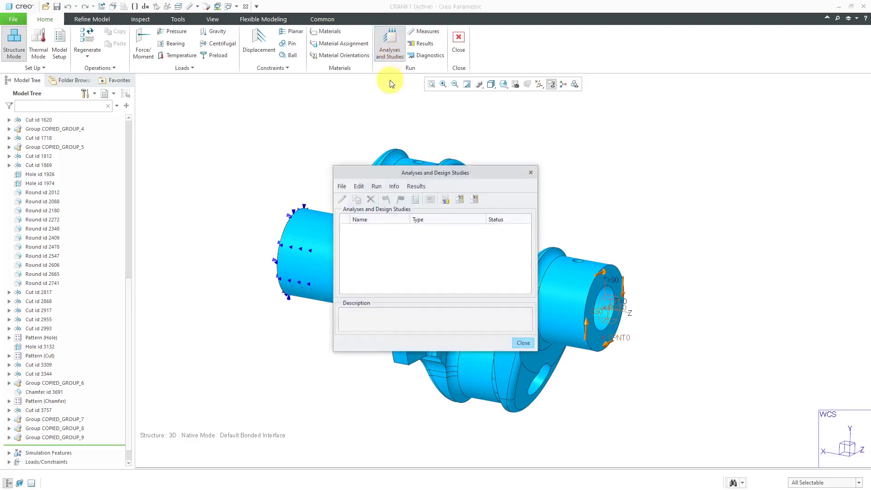
left_click(343, 189)
mouse_move(351, 195)
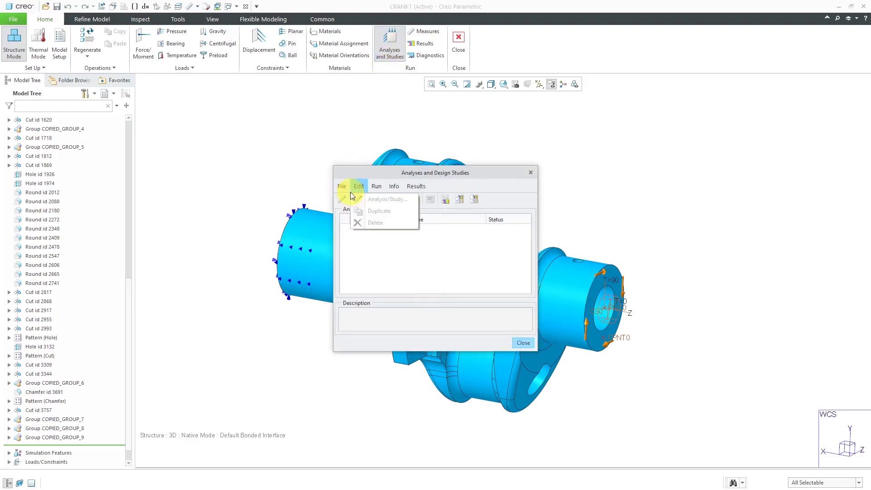
left_click(356, 200)
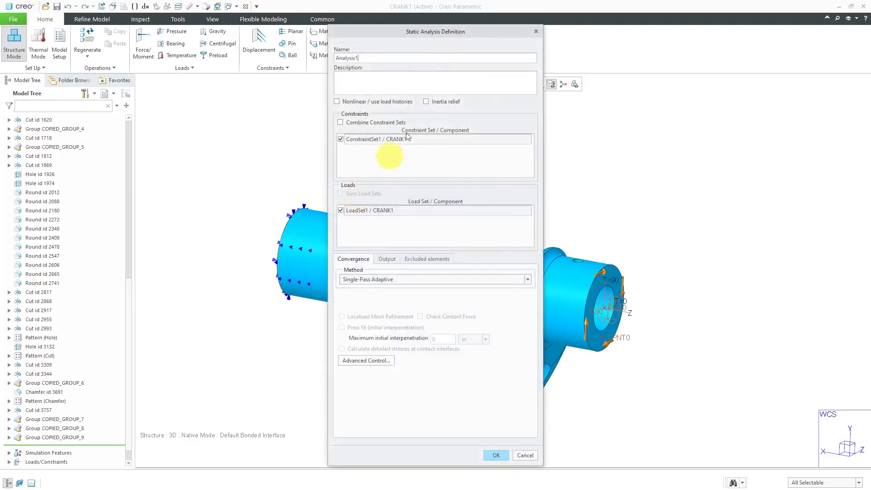
Name the analysis Crankshaft-Torsion and keep Single-Pass Adaptive convergence
left_click_drag(421, 37, 674, 39)
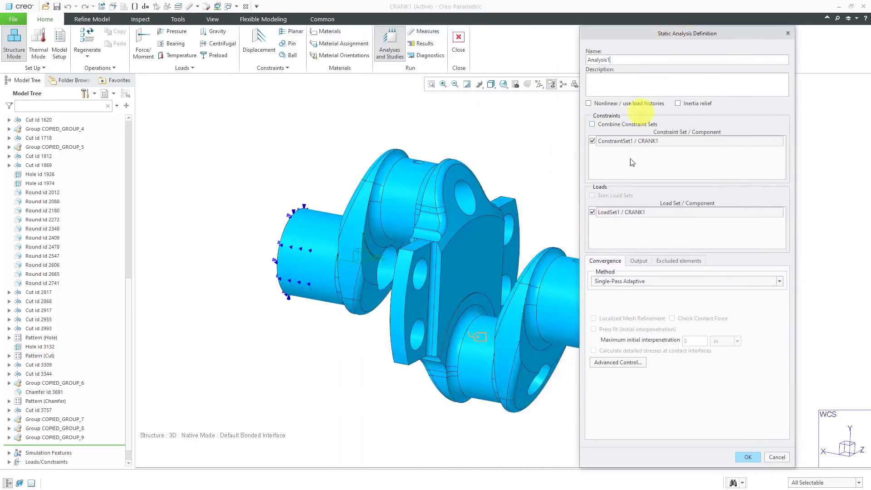
double_click(635, 60)
type("Crankshaft-Torsion")
left_click(643, 282)
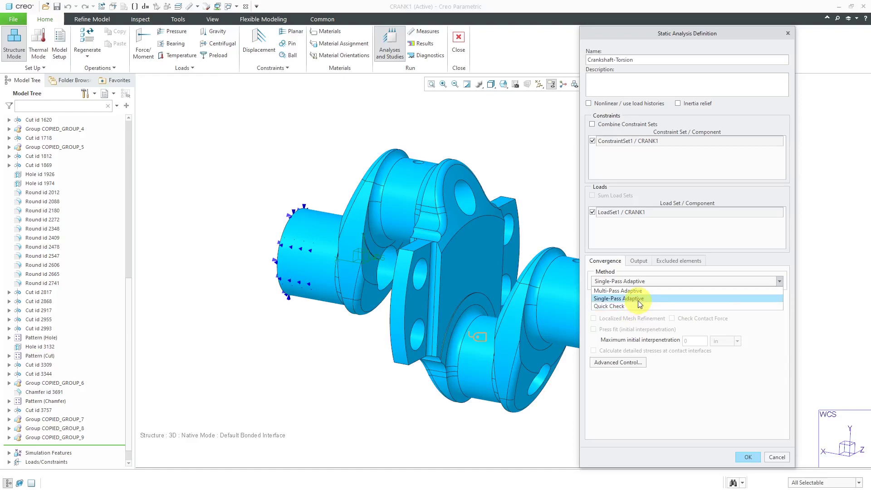
left_click(640, 300)
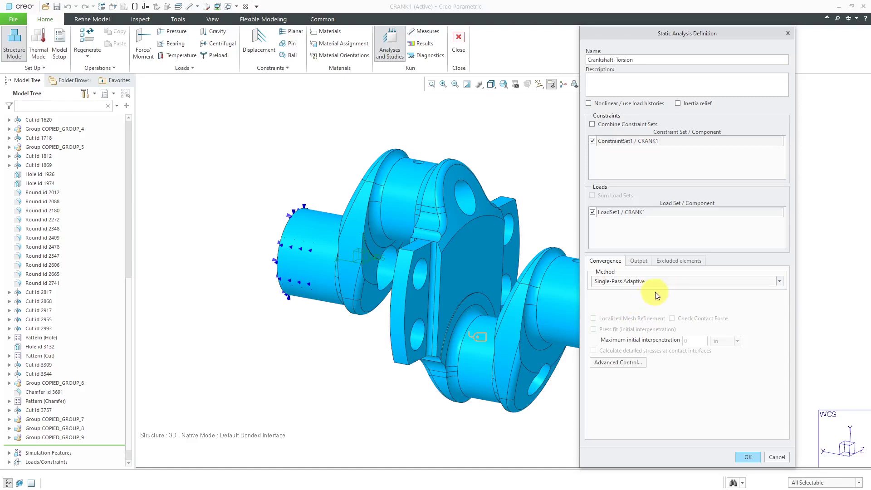
Turn on Local Stress Errors output and review the Excluded Elements settings
left_click(640, 261)
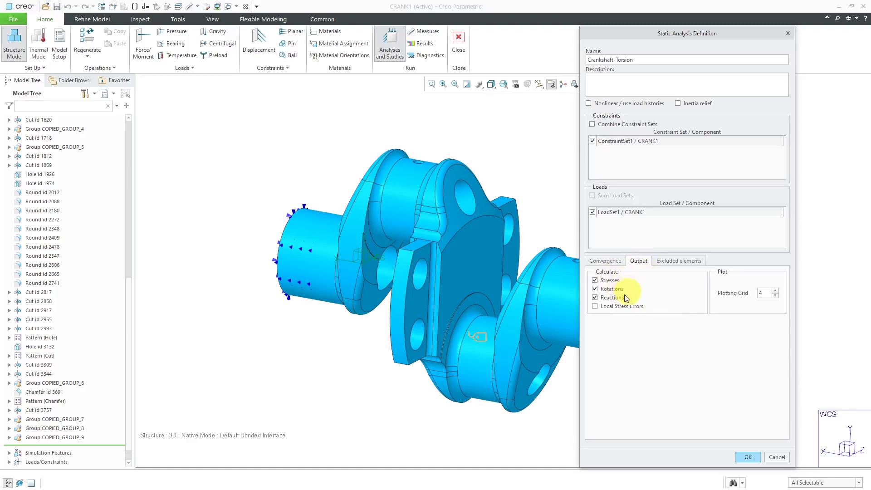
left_click(595, 306)
left_click(699, 263)
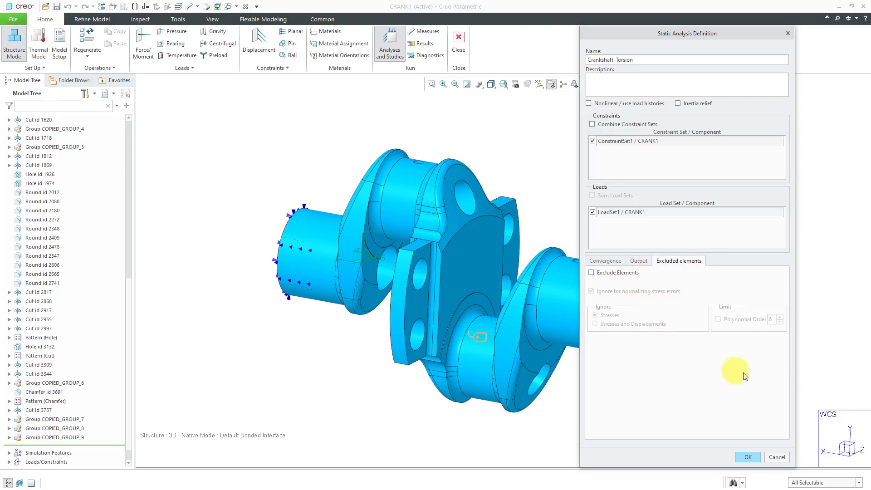
After the invalid-name error, rename the analysis Crankshaft_Torsion with an underscore and save it
left_click(749, 458)
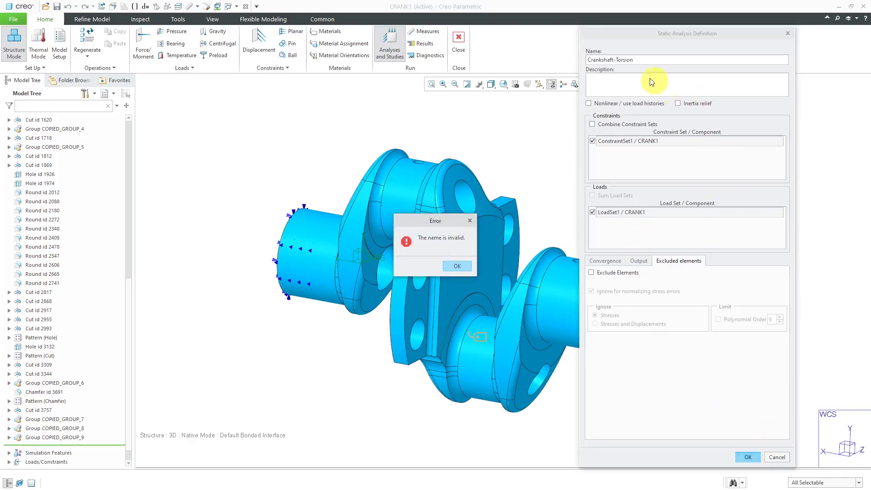
left_click(458, 266)
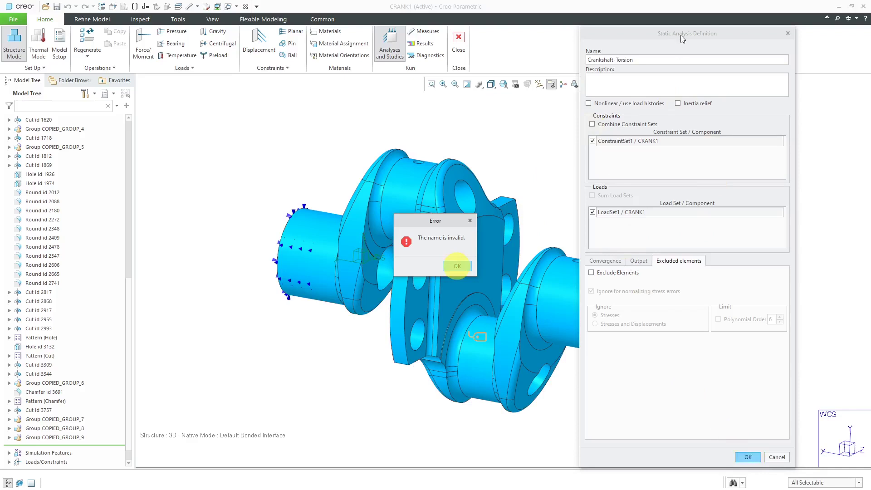
left_click(620, 61)
left_click(620, 61)
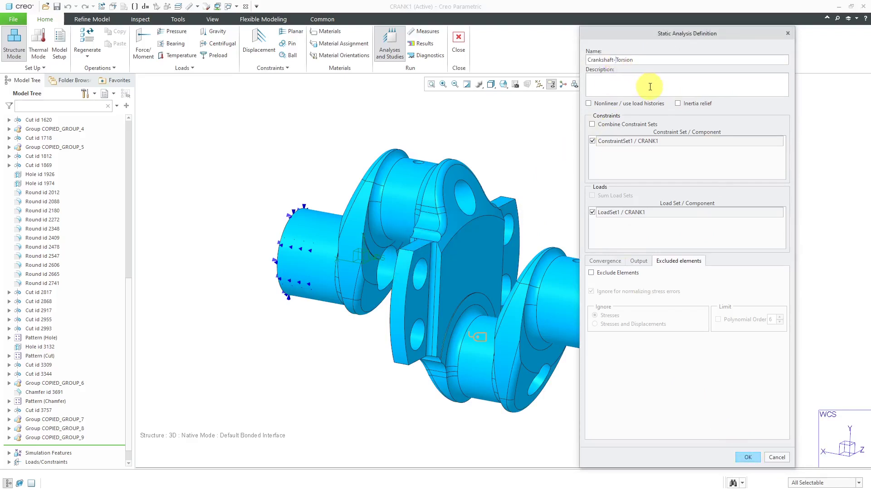
key("BackSpace")
type("_")
left_click(753, 457)
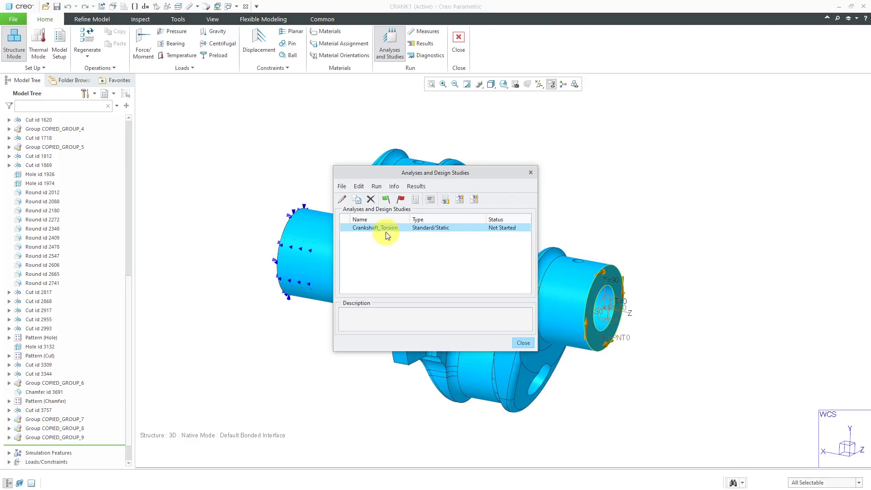
Set the solver memory allocation in run settings to 16384 MB
left_click(415, 201)
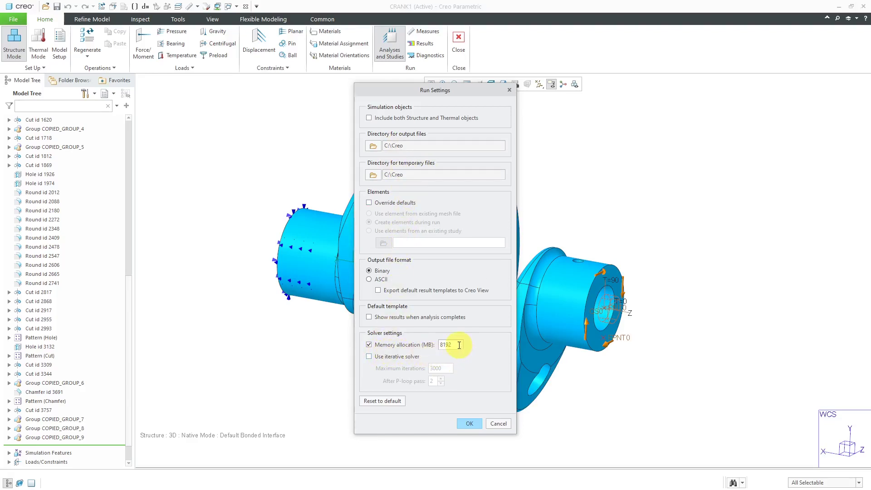
double_click(459, 345)
type("16384")
left_click(470, 423)
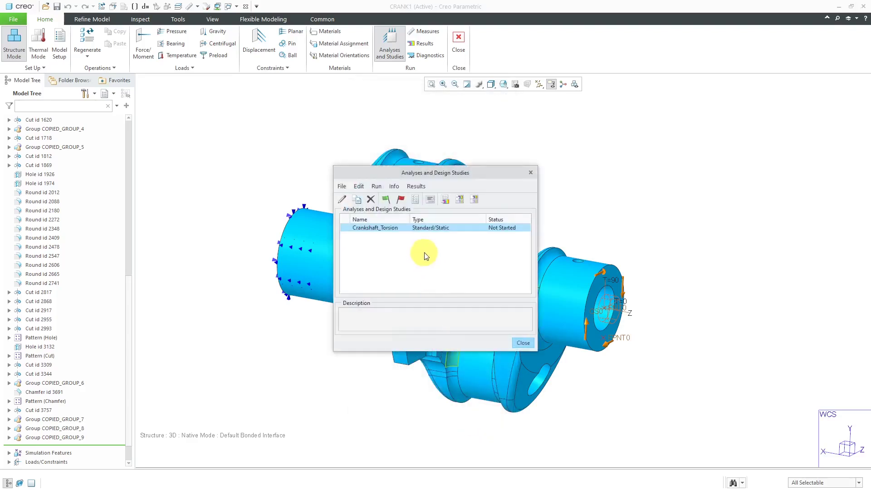
Run Crankshaft_Torsion with interactive diagnostics, read the load warning, and close Run Status
left_click(386, 199)
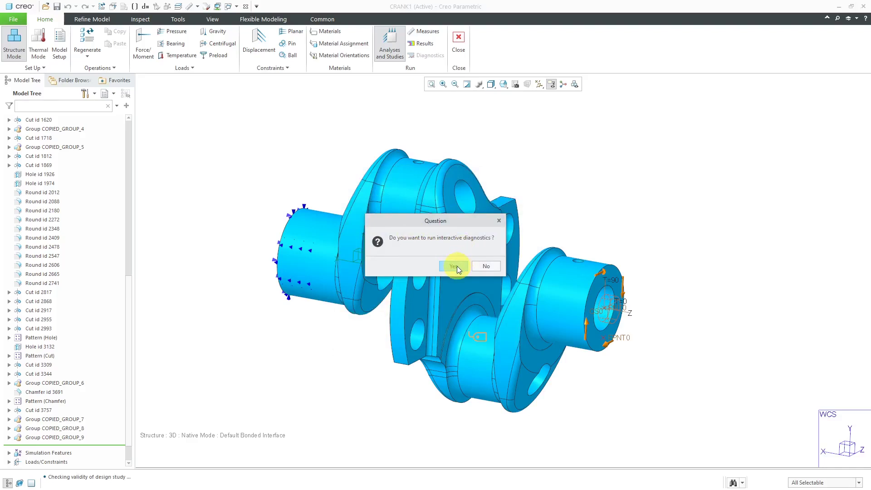
left_click(454, 266)
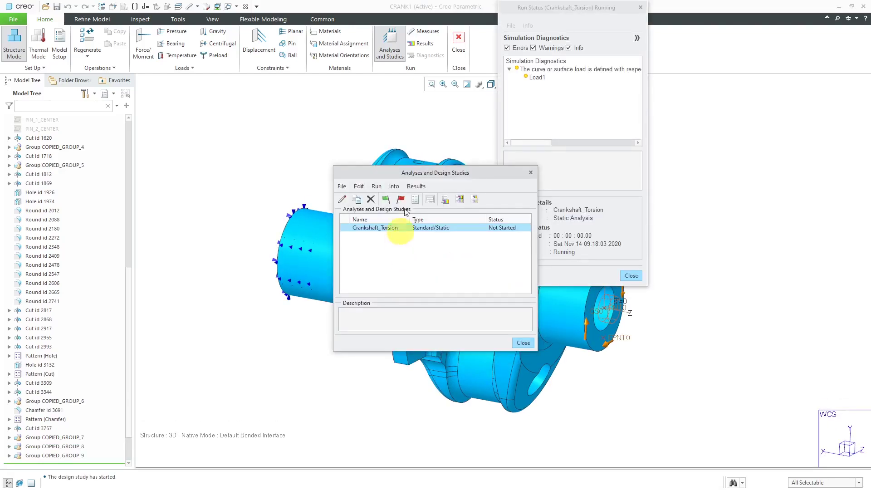
left_click_drag(448, 173, 211, 86)
left_click(565, 70)
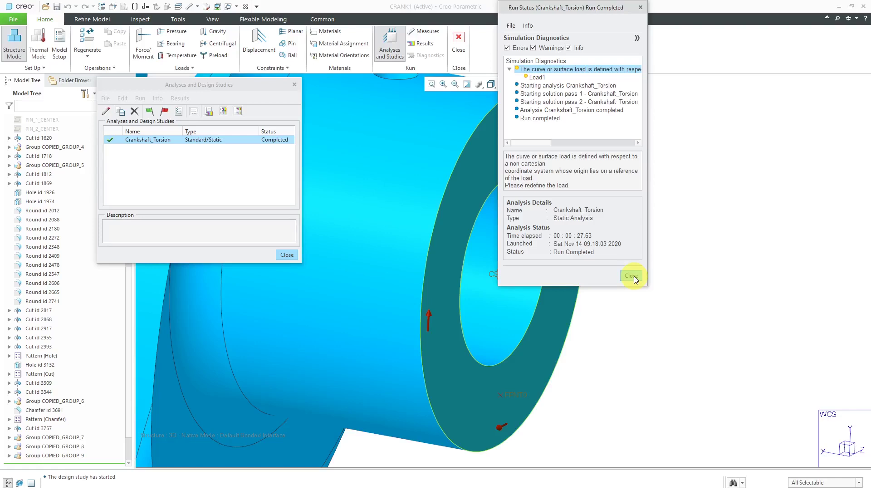
left_click(633, 276)
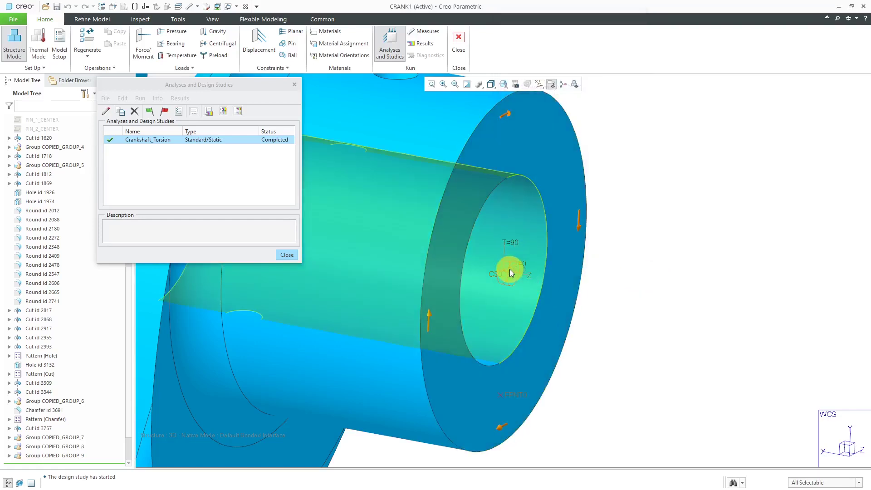
Close the studies list and edit the definition of datum point PNT0 under Simulation Features
left_click(286, 255)
scroll(666, 300, "down", 5)
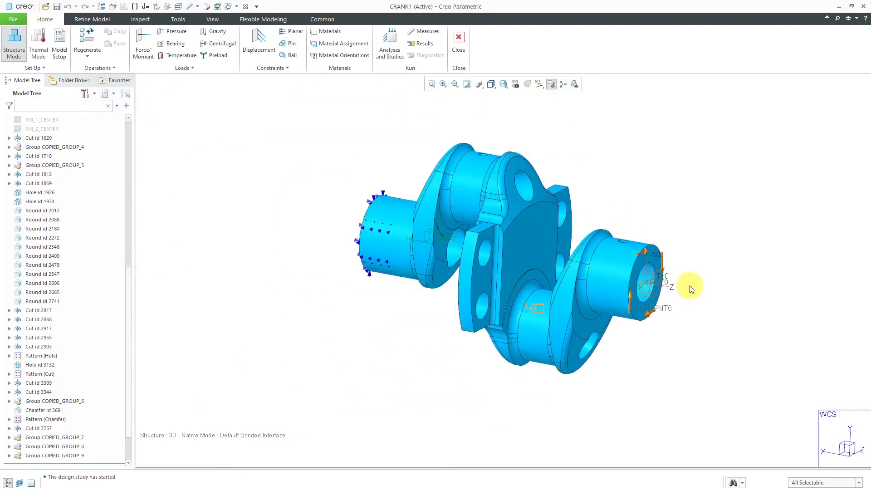
scroll(691, 289, "up", 2)
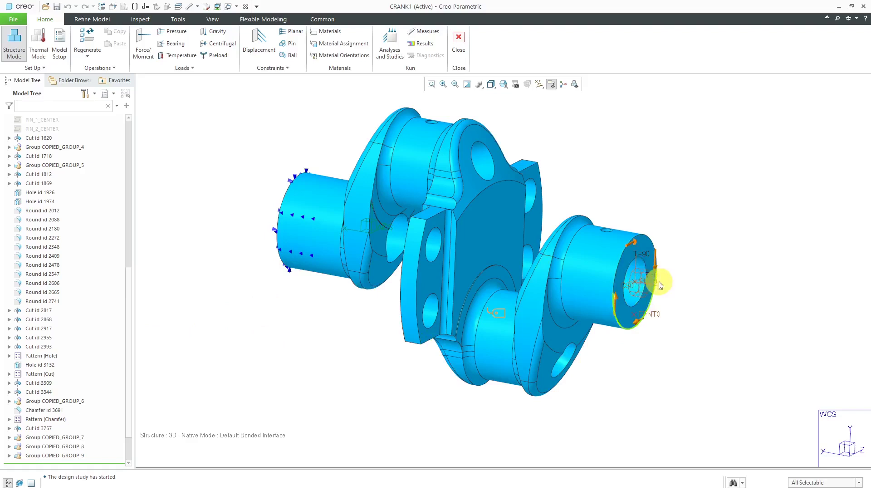
scroll(77, 382, "down", 3)
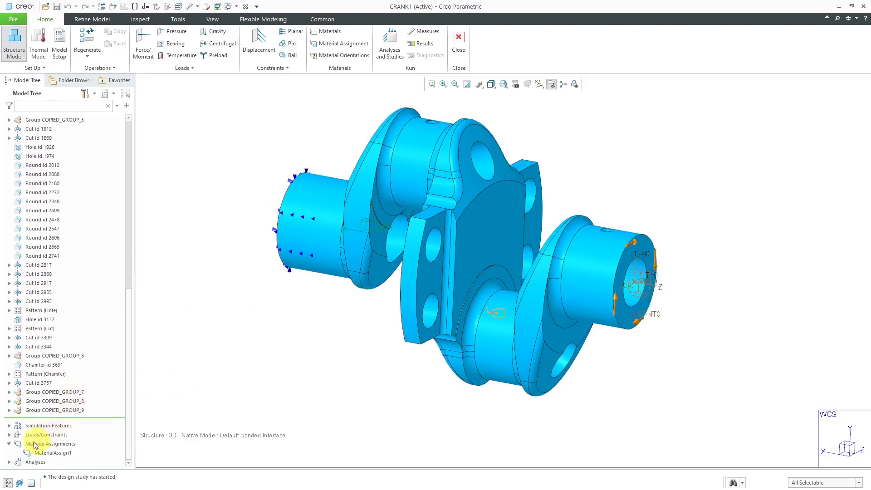
left_click(9, 427)
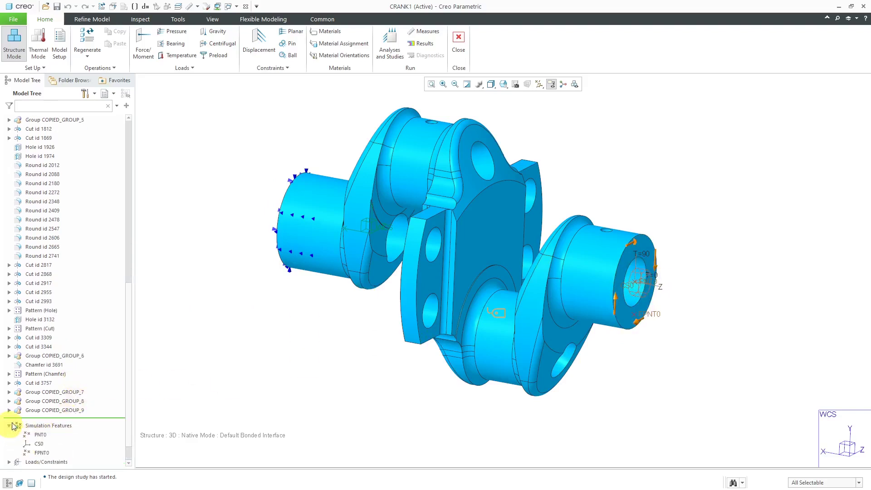
left_click(41, 408)
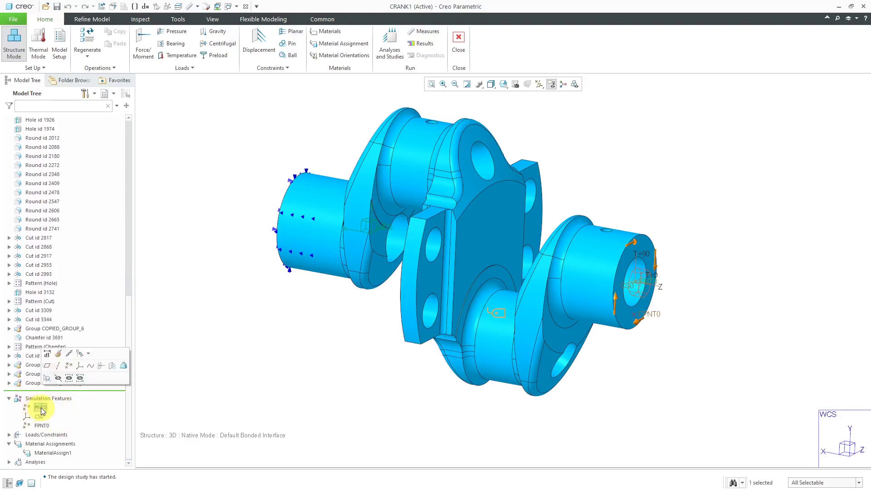
left_click(58, 354)
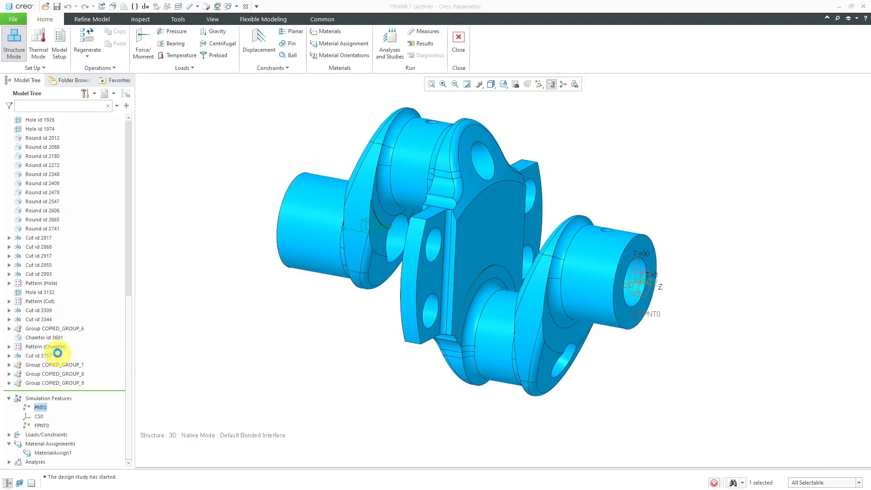
Replace PNT0's old edge reference with the hole edge and place the point at its Center
middle_click_drag(482, 284, 527, 293)
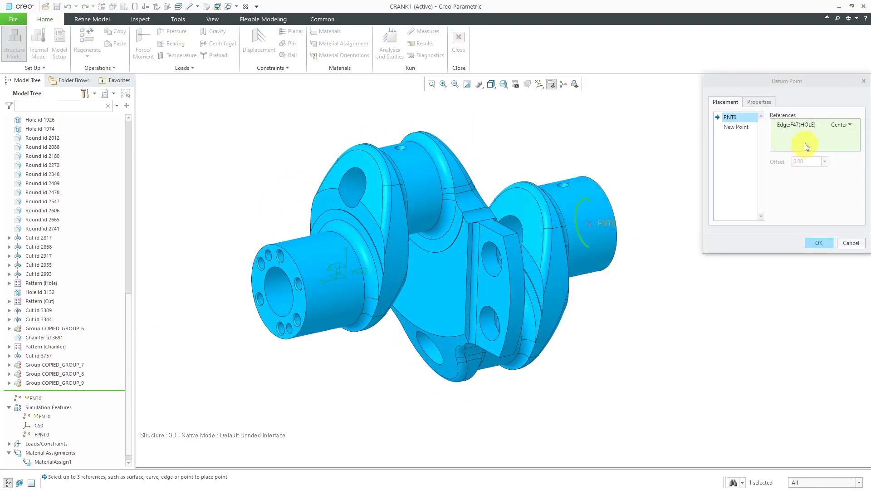
right_click(804, 126)
left_click(800, 132)
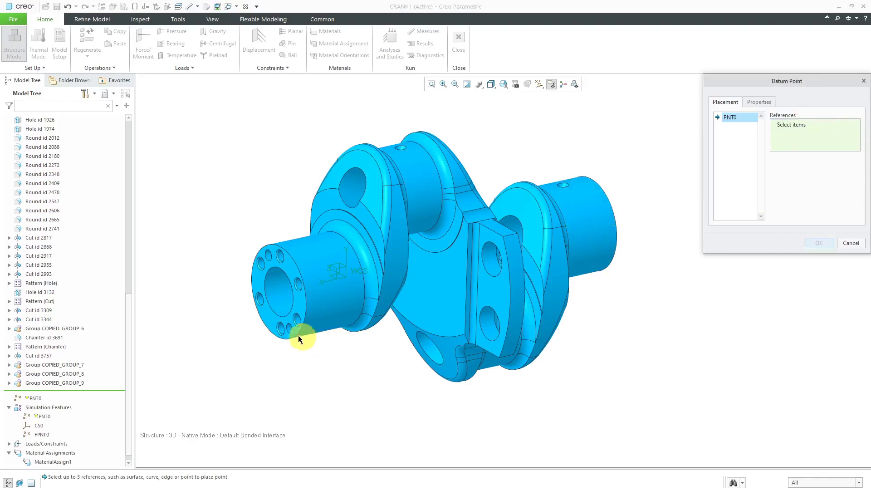
left_click(292, 313)
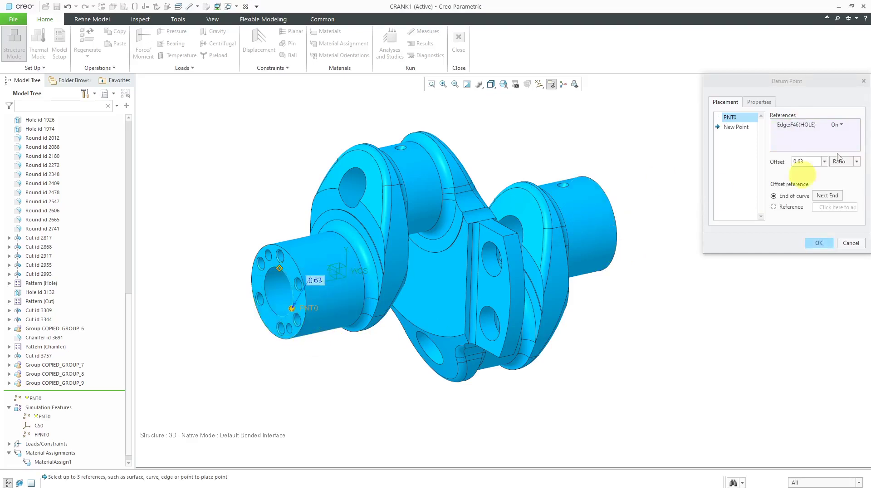
left_click(838, 125)
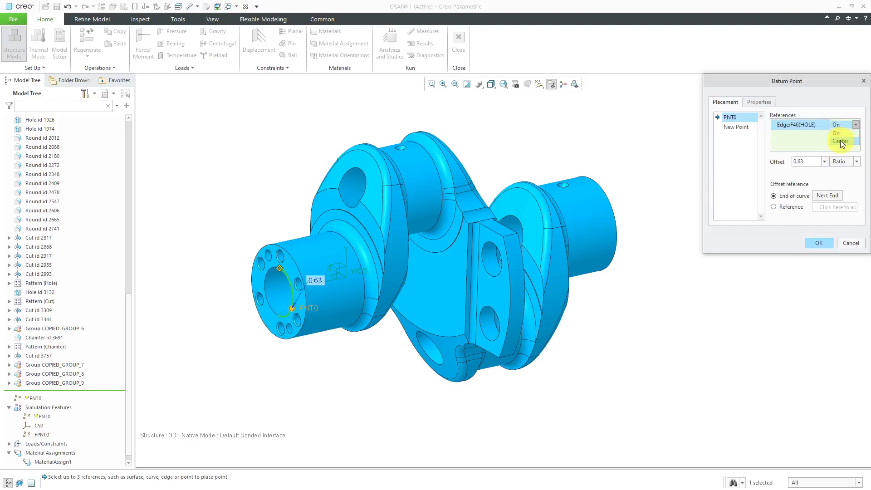
left_click(841, 140)
left_click(812, 242)
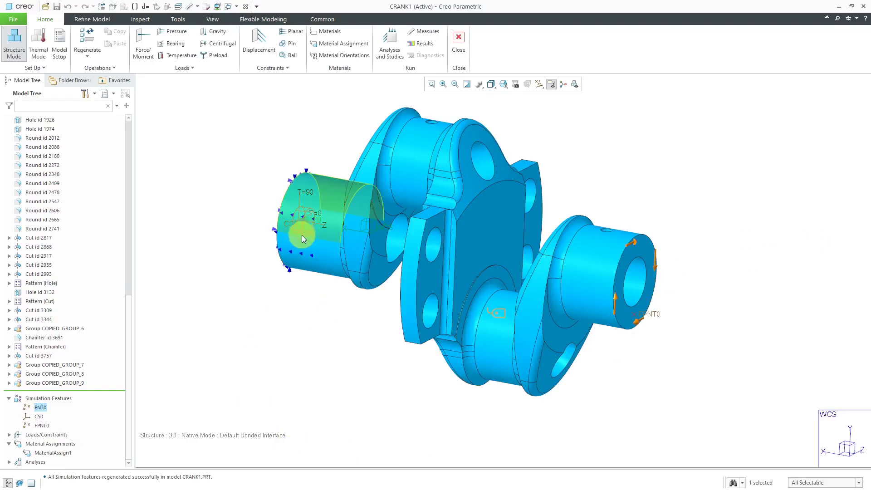
Redefine CS0 with its Z axis oriented by end face surface F5, adjusting the direction
left_click(39, 417)
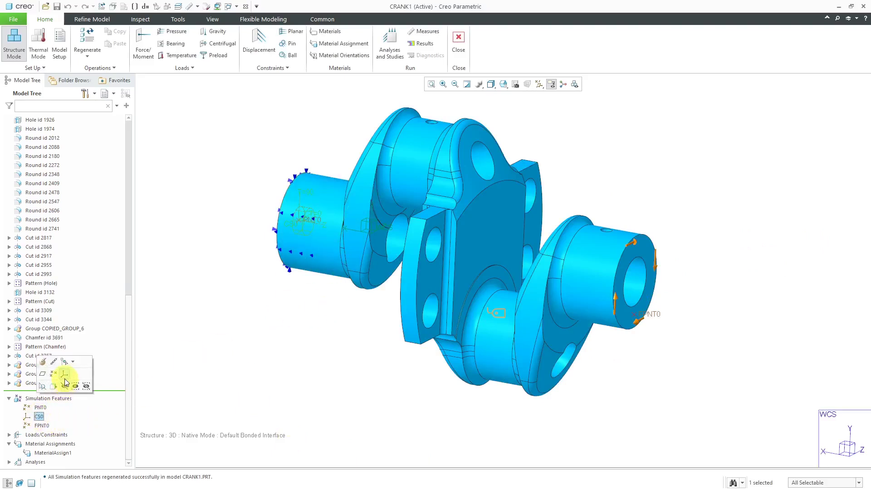
left_click(65, 379)
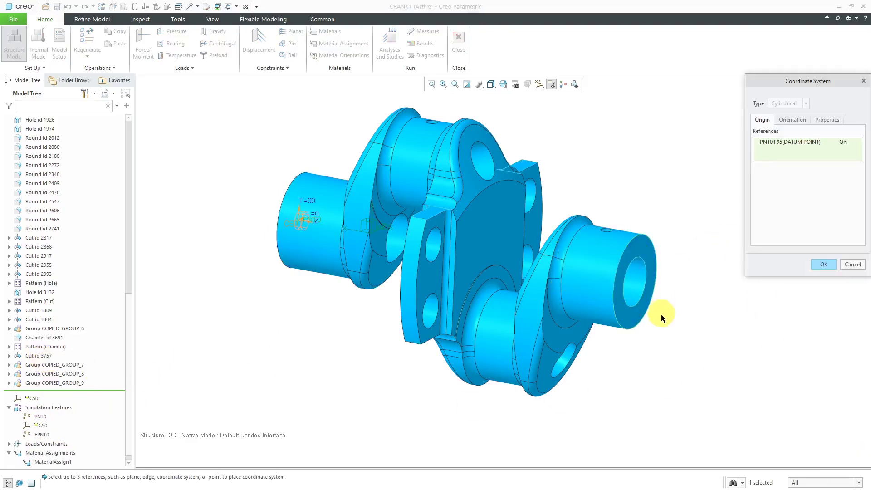
middle_click_drag(620, 304, 667, 305)
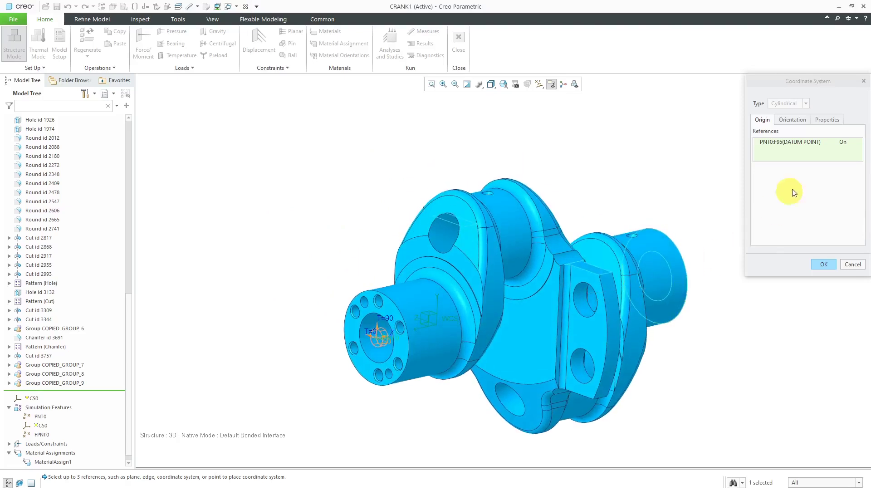
left_click(789, 121)
left_click(806, 169)
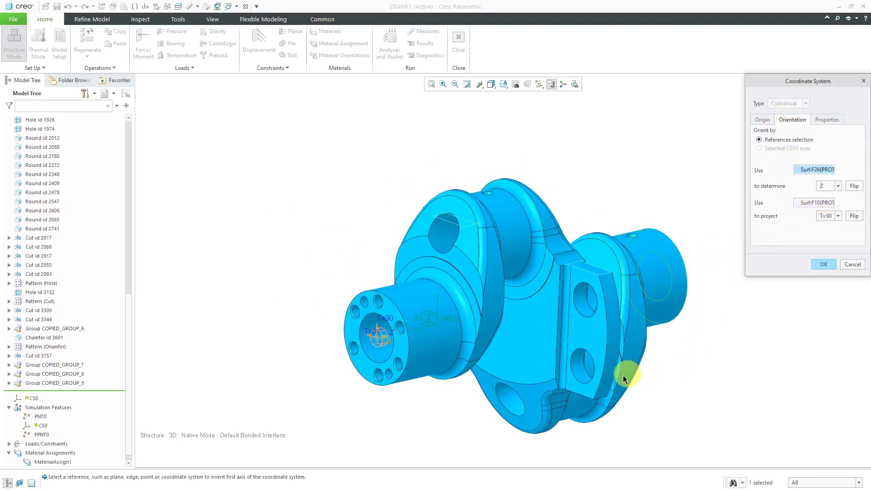
left_click(400, 350)
scroll(380, 352, "up", 3)
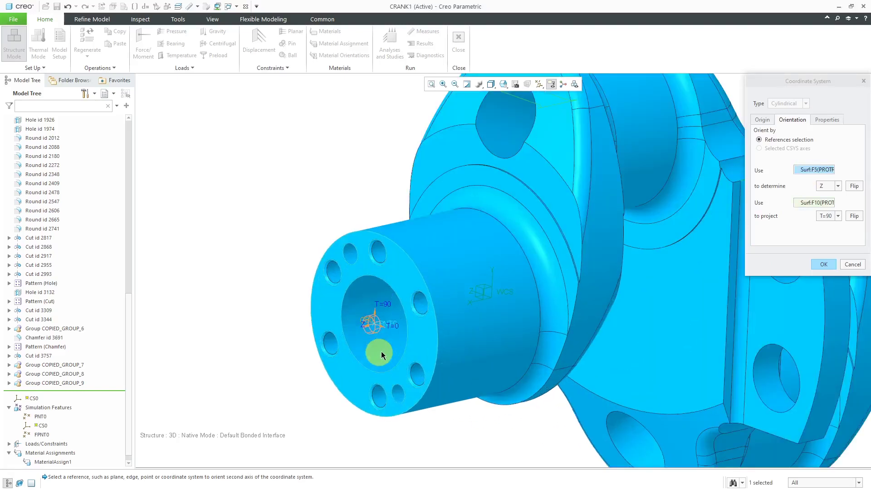
left_click(854, 186)
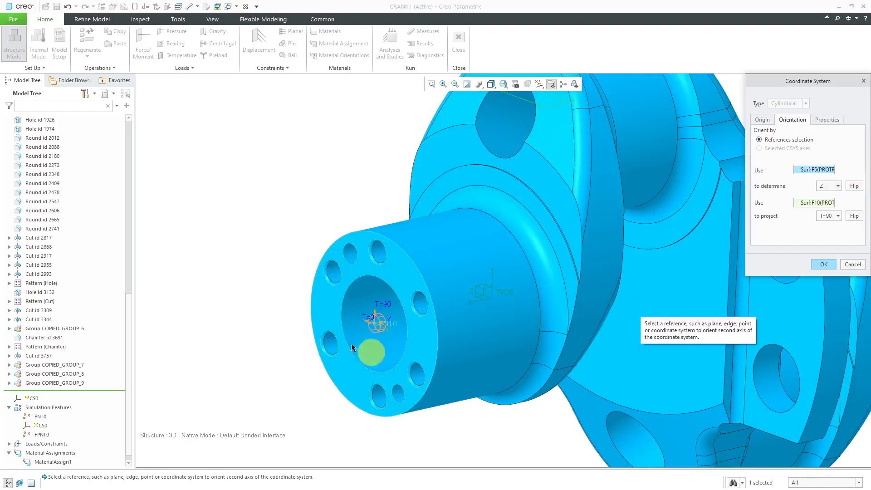
scroll(327, 282, "down", 5)
middle_click_drag(363, 293, 317, 298)
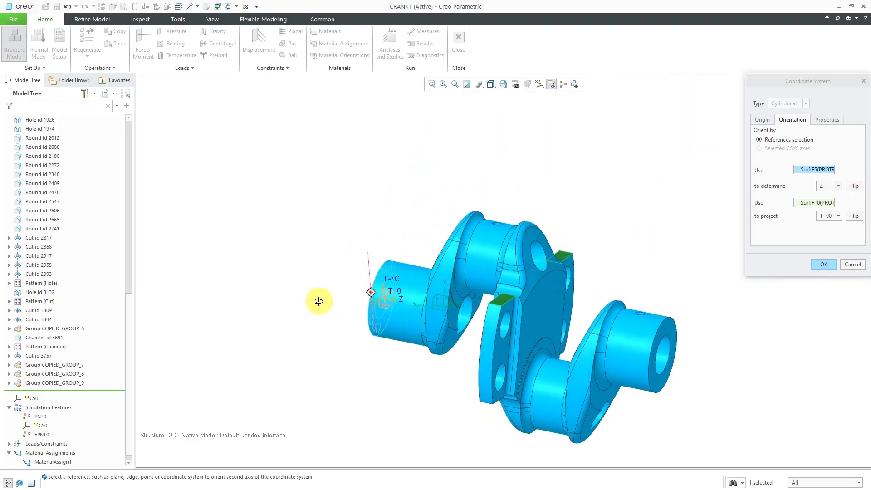
left_click(828, 265)
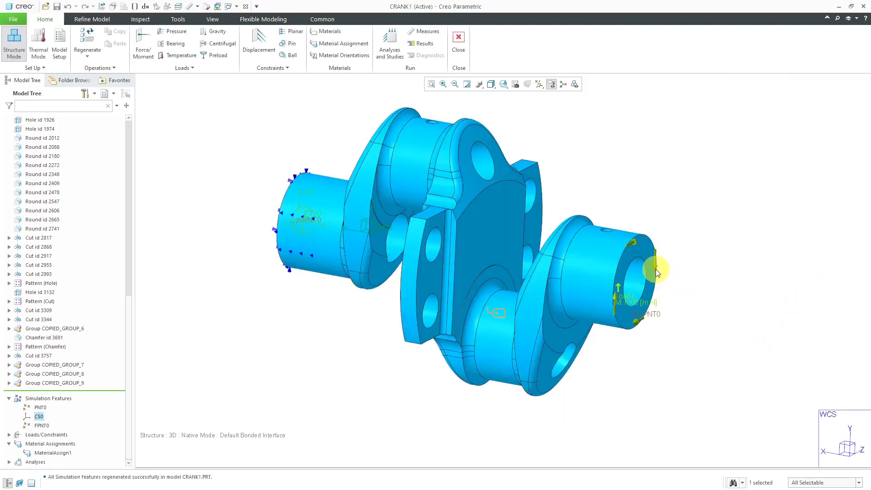
Reopen Load1, preview its -1000 m N Z moment on the redefined CS0, and confirm
left_click(656, 269)
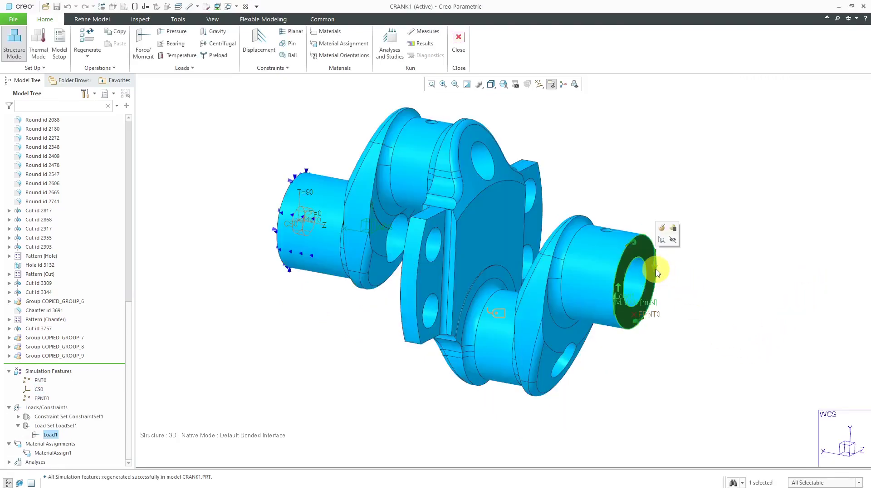
left_click(664, 228)
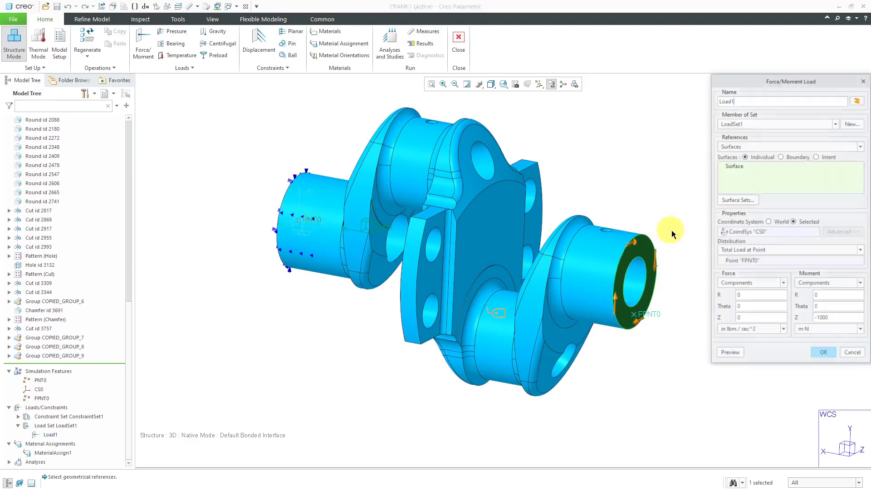
left_click(731, 353)
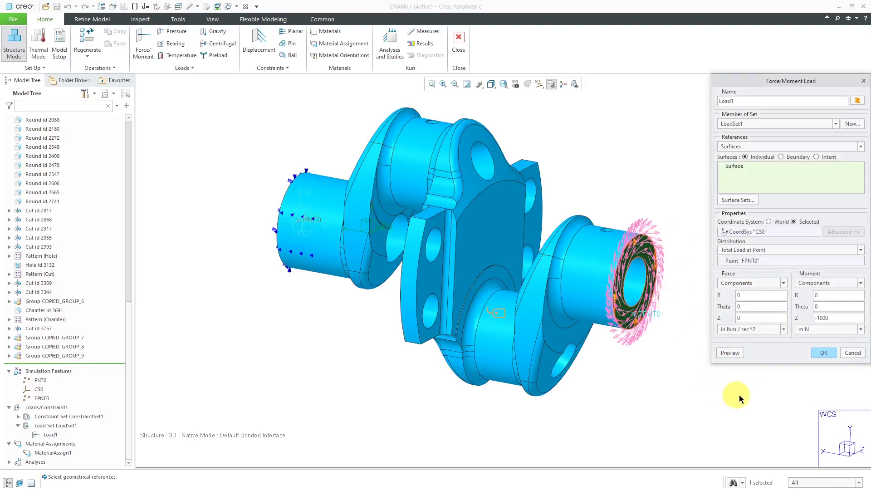
left_click(827, 355)
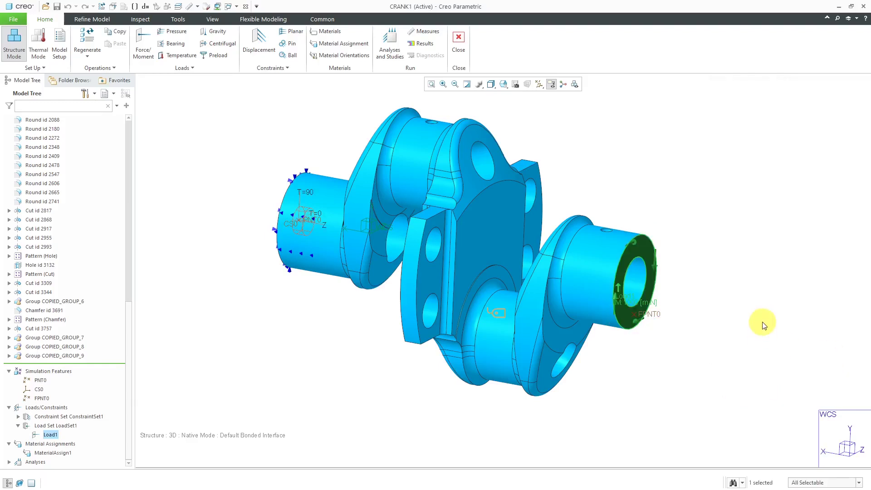
Start Crankshaft_Torsion again, deleting old output files and running interactive diagnostics
left_click(394, 57)
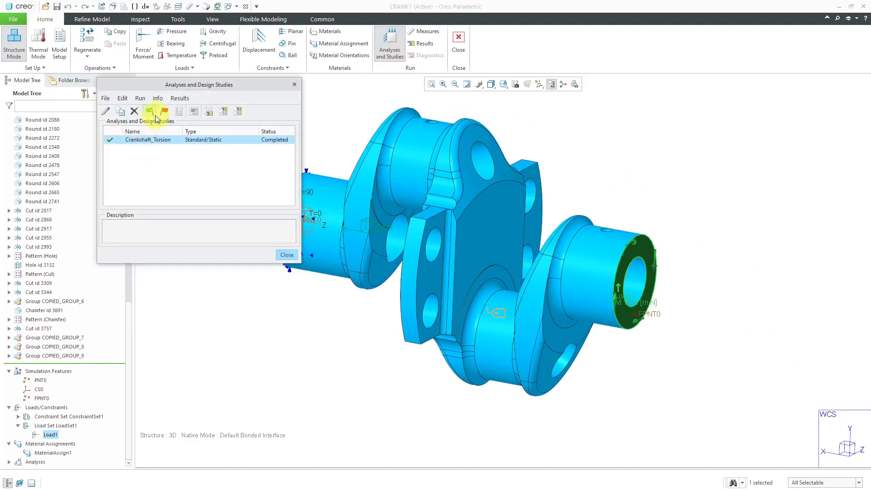
left_click(152, 112)
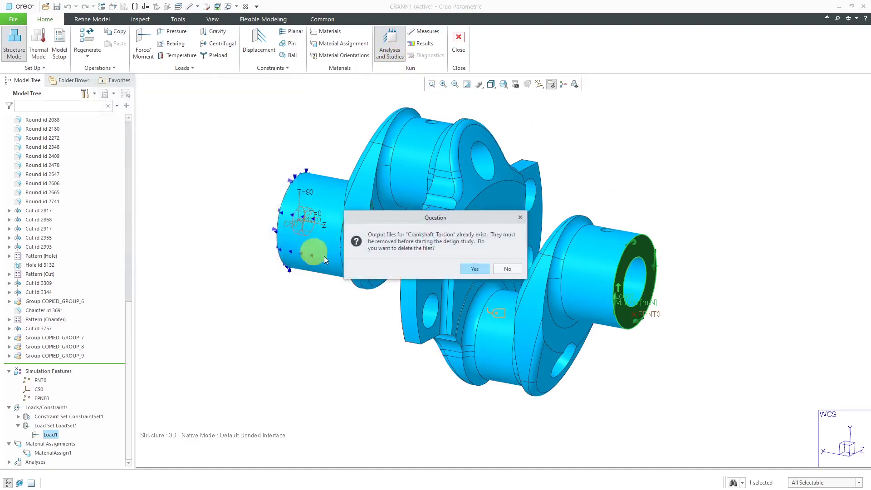
left_click(473, 268)
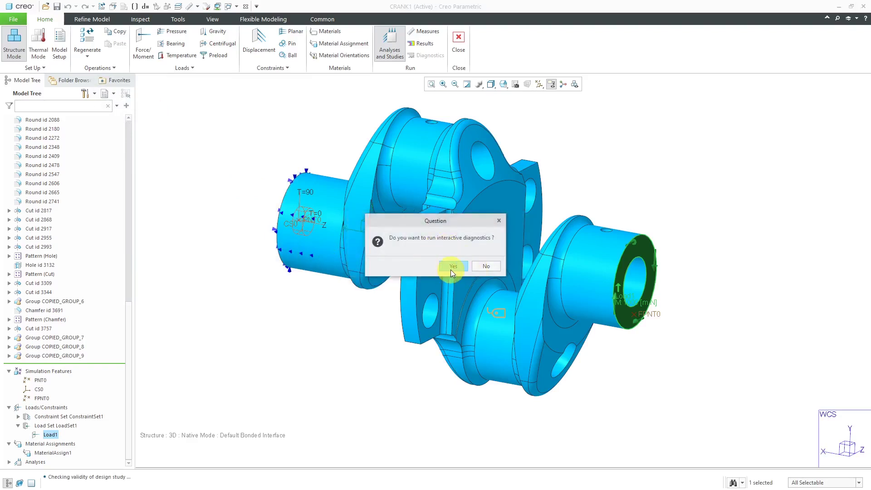
left_click(454, 267)
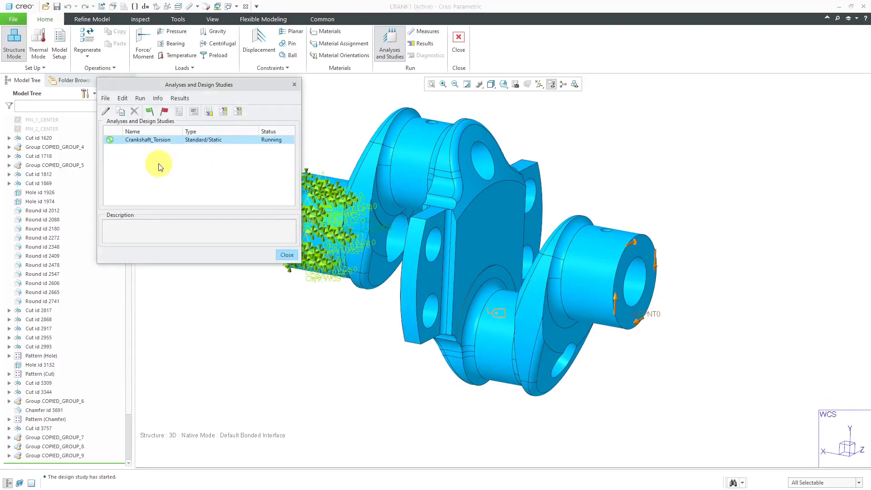
Review the Crankshaft_Torsion run status summary log showing completion after 25.57 seconds
left_click(194, 113)
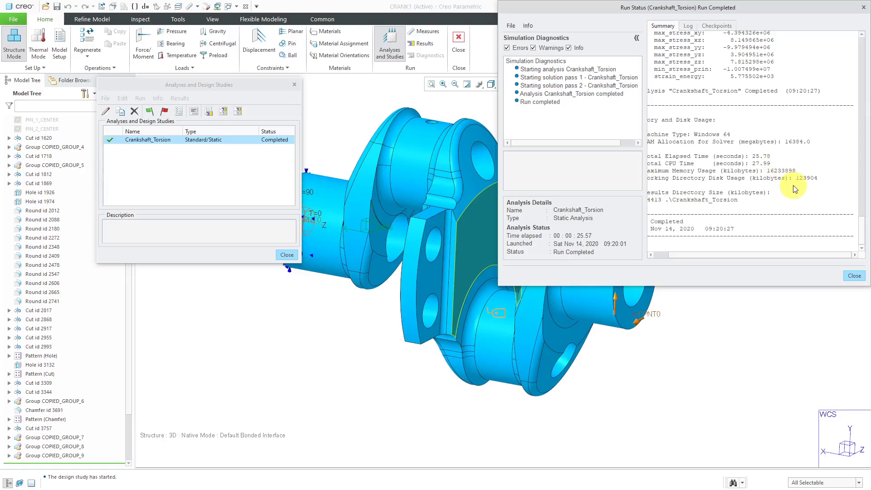
scroll(794, 187, "up", 7)
scroll(793, 186, "up", 9)
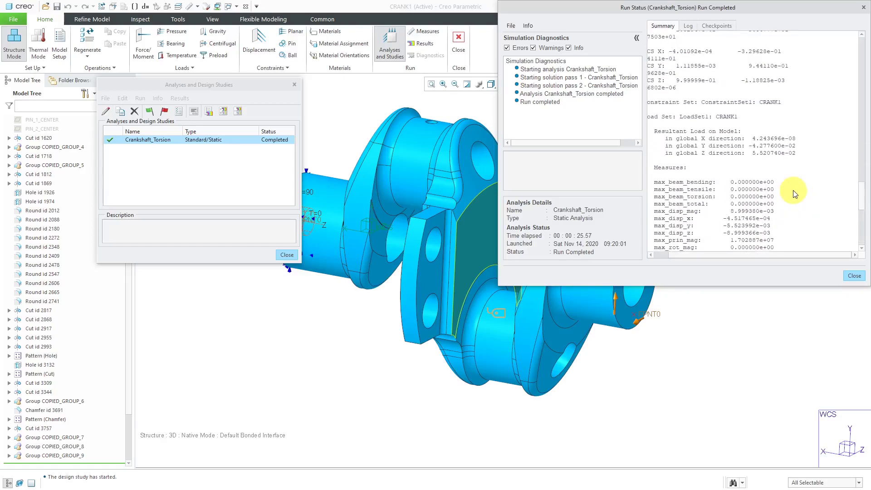
scroll(793, 190, "up", 7)
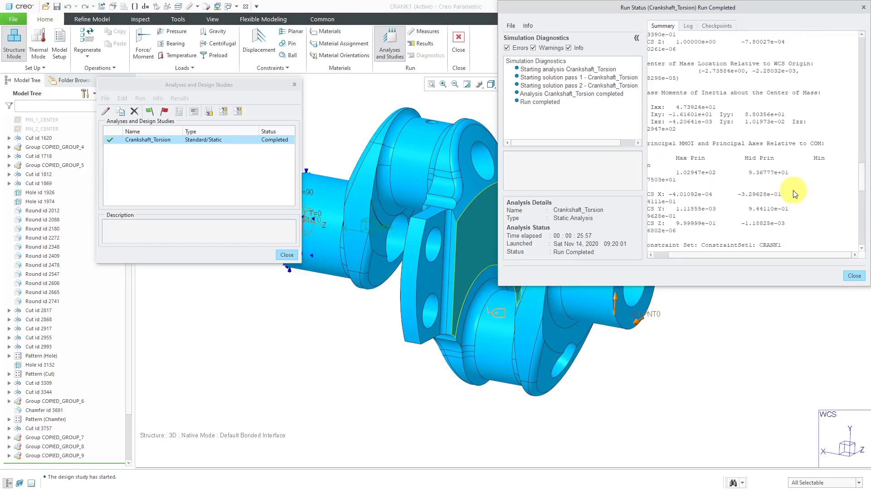
scroll(794, 193, "up", 8)
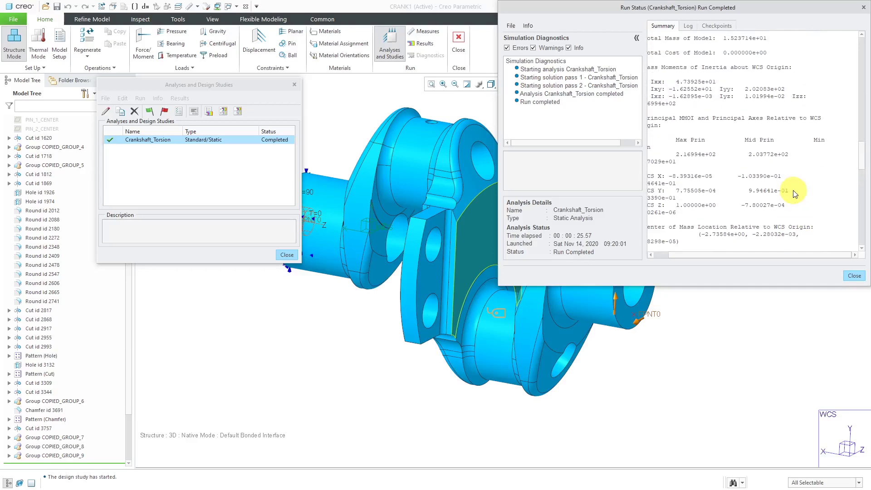
scroll(793, 191, "up", 6)
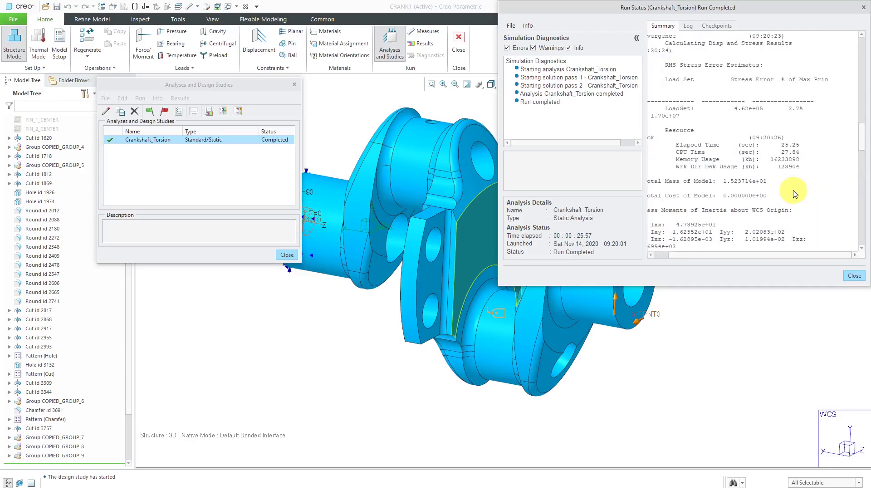
scroll(794, 191, "up", 5)
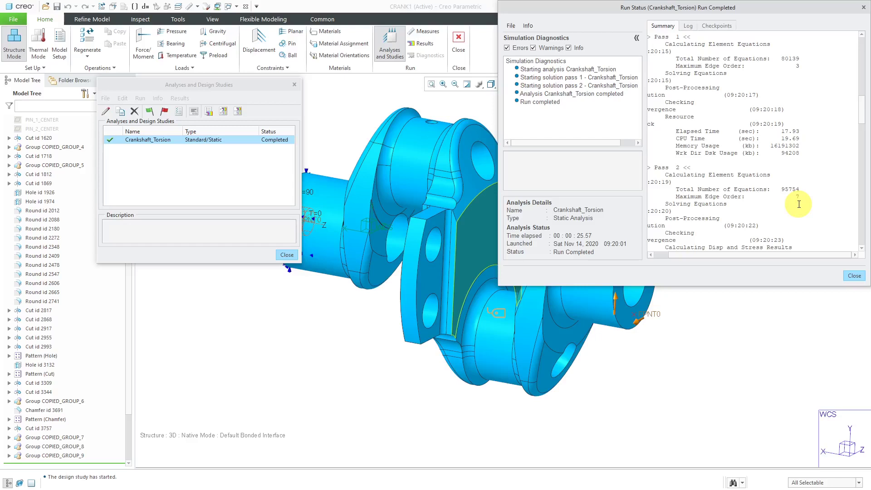
left_click_drag(861, 114, 856, 234)
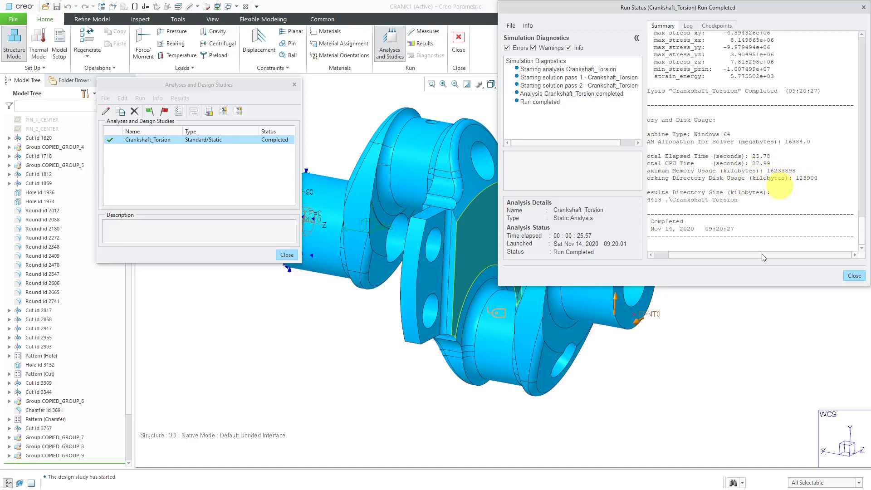
scroll(761, 255, "left", 2)
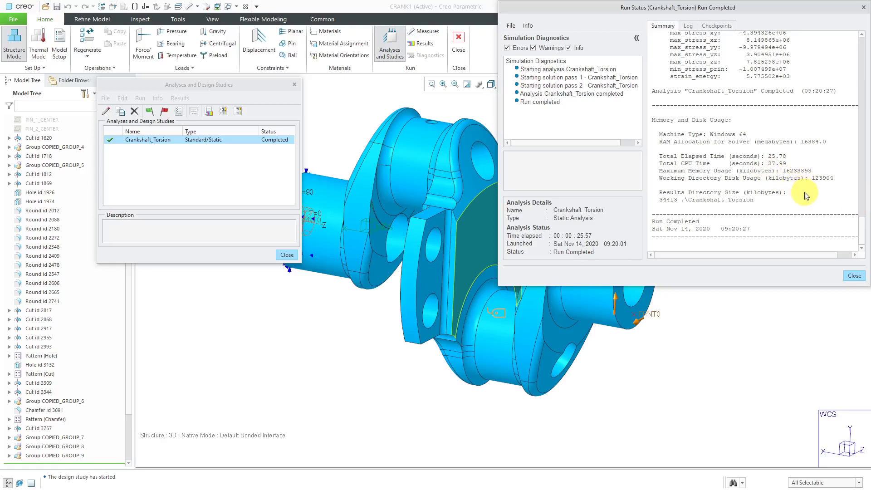
Close the run status report and begin a new result window for the completed study
left_click(856, 278)
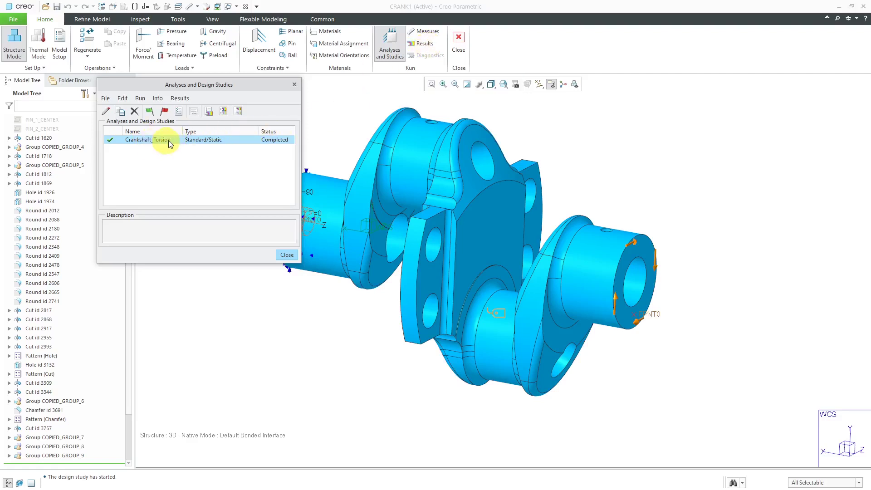
left_click(209, 113)
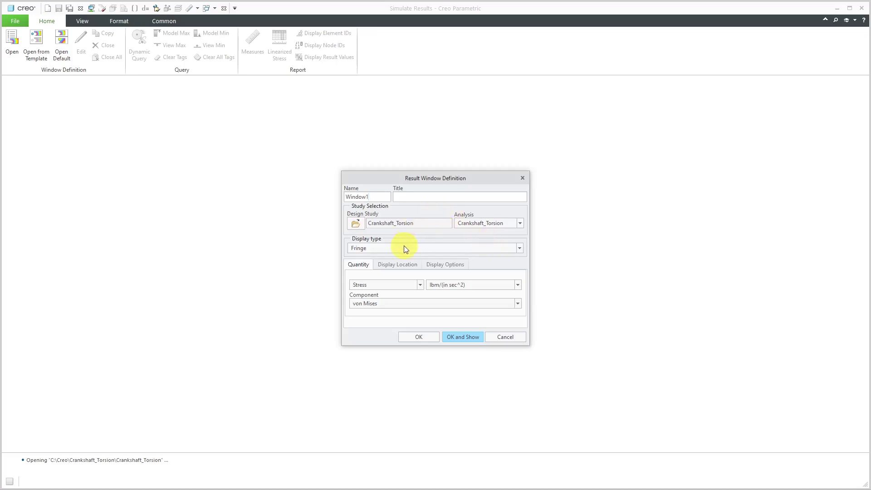
Show von Mises stress in MPa on the deformed shape with auto-started animation
left_click(479, 287)
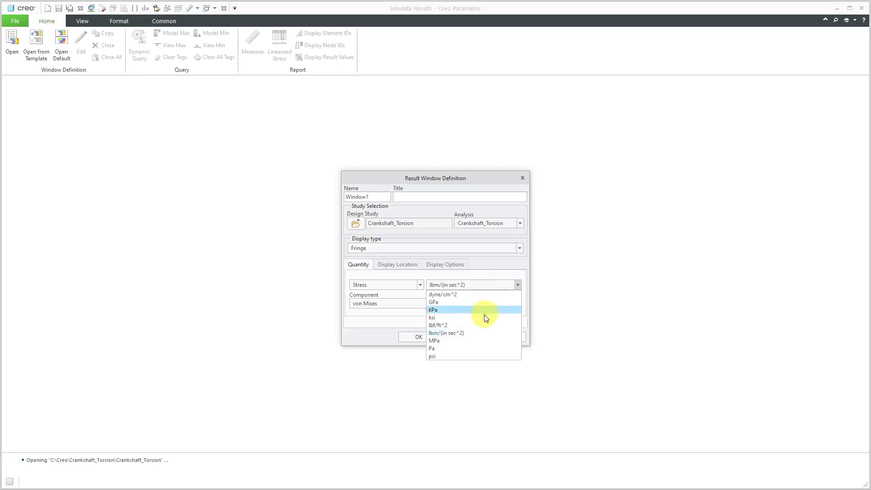
left_click(465, 341)
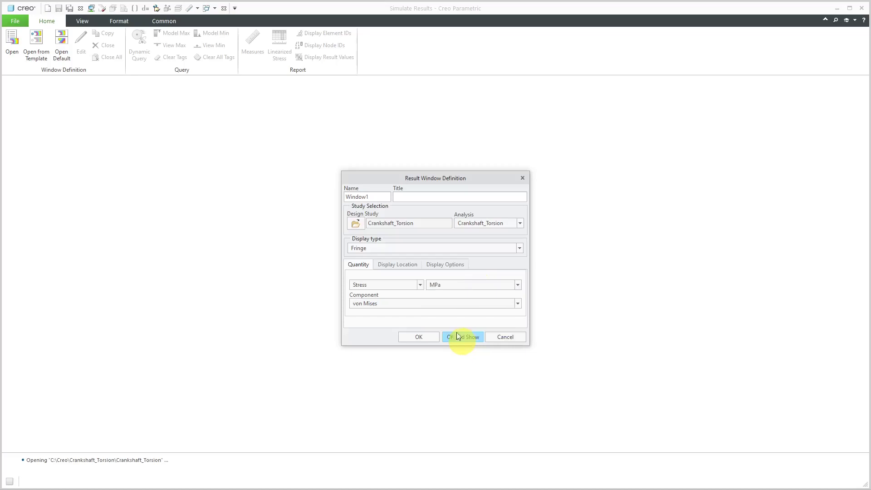
left_click(395, 265)
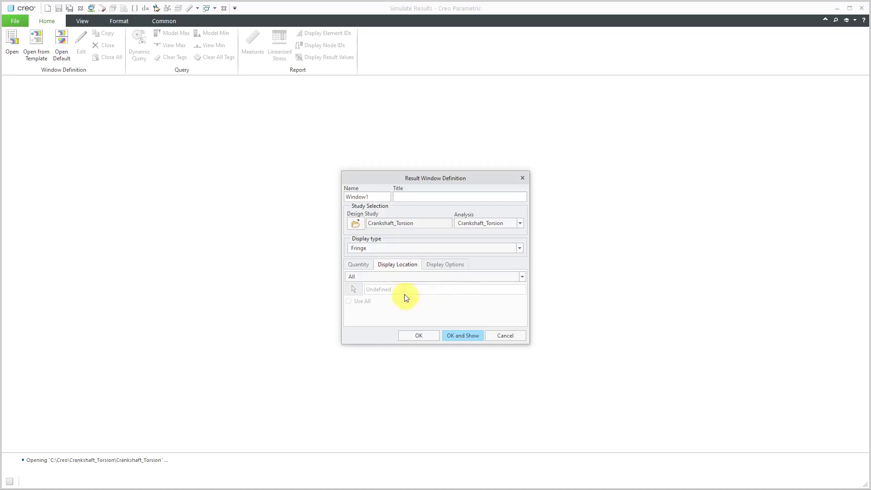
left_click(450, 265)
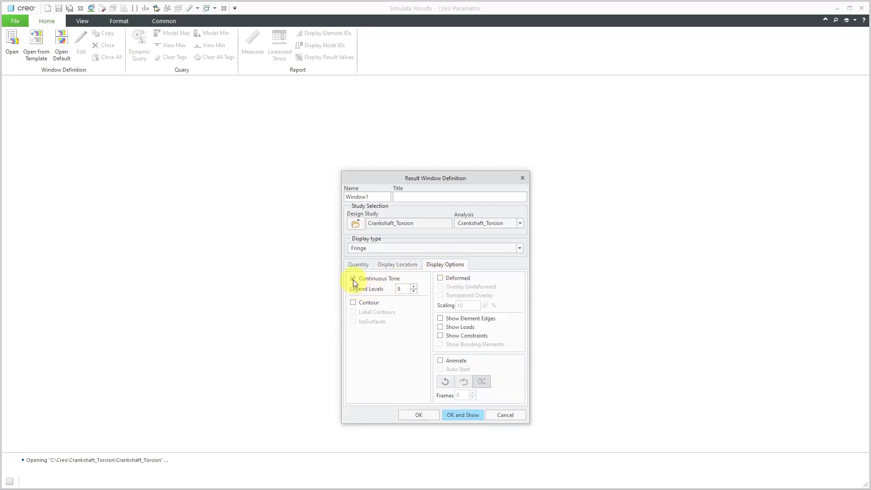
left_click(442, 279)
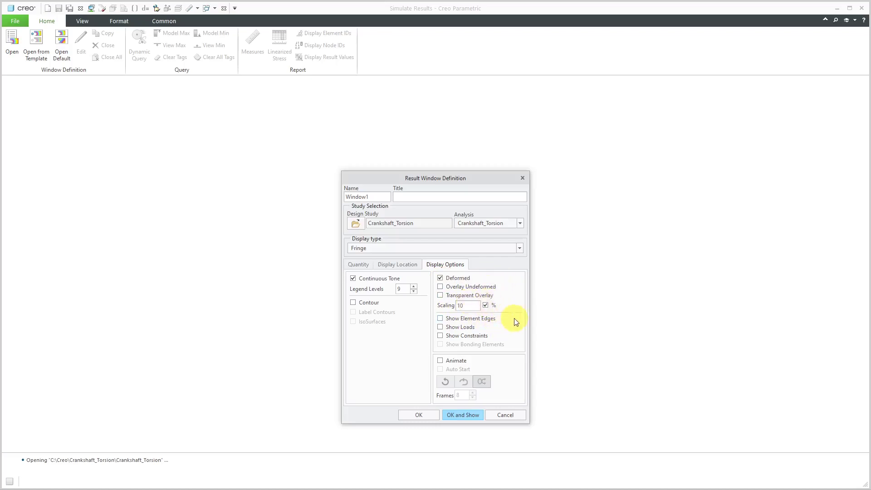
left_click(441, 362)
Display the Window1 stress result and orbit the crankshaft to view its 308.639 MPa peak
left_click(470, 416)
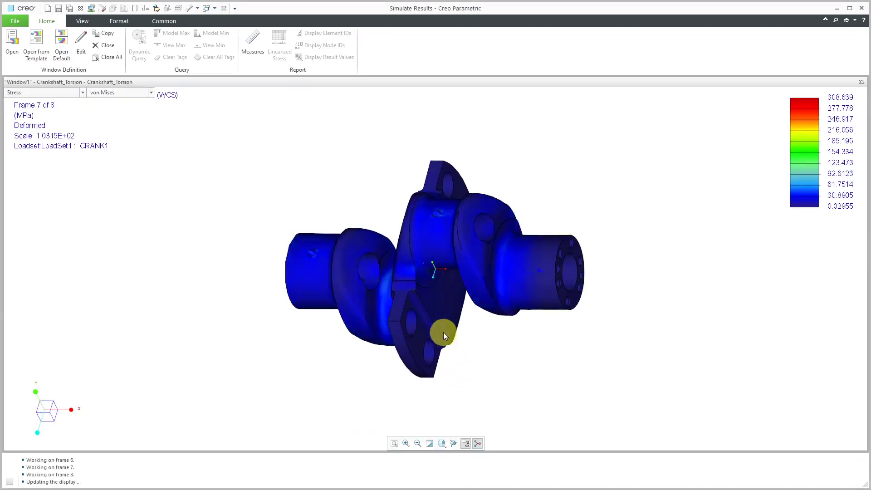
middle_click_drag(496, 291, 776, 243)
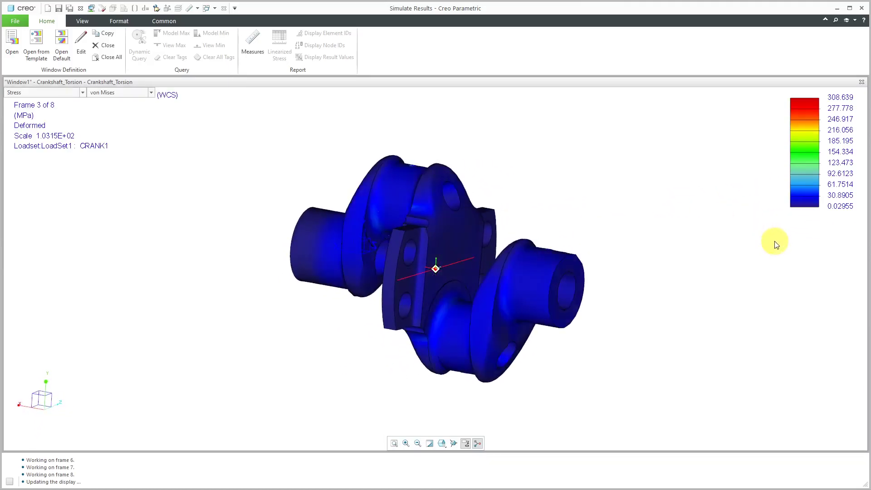
mouse_move(548, 239)
middle_mouse_down()
mouse_move(519, 241)
mouse_move(471, 218)
mouse_move(509, 224)
mouse_move(498, 249)
middle_mouse_up()
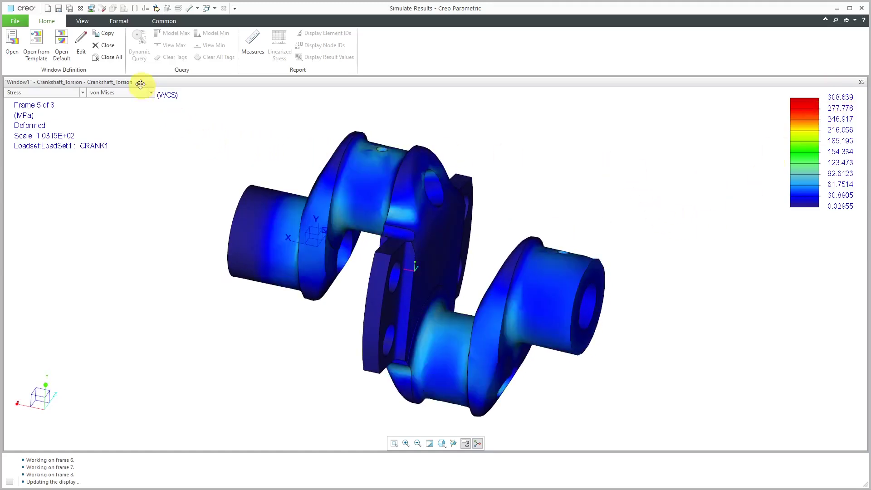
Make the stress animation play faster with the View tab's Animation speed slider
left_click(84, 21)
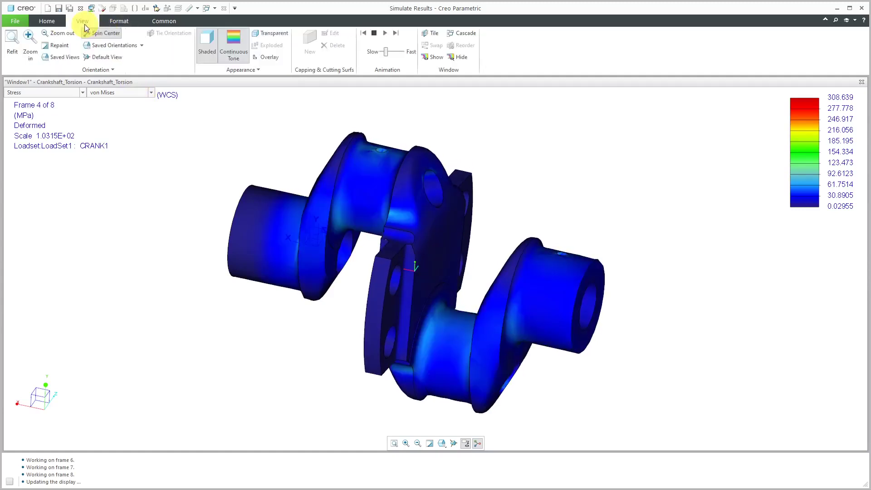
left_click(398, 53)
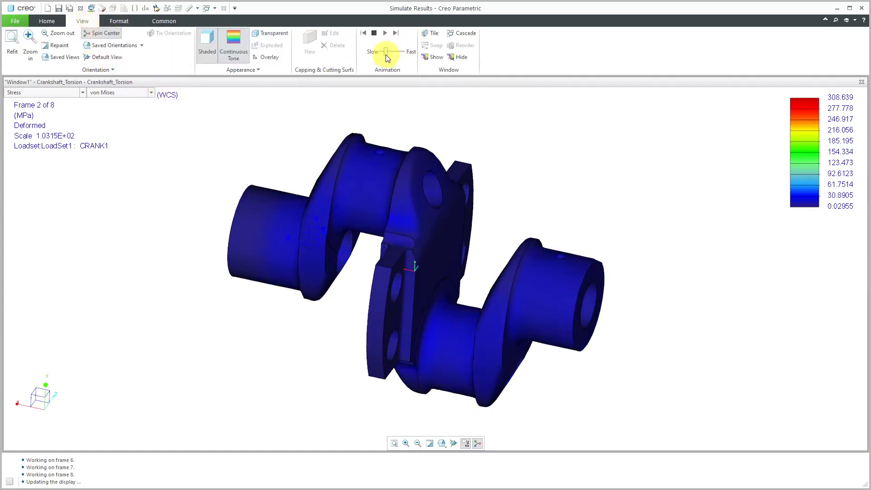
left_click_drag(391, 54, 402, 53)
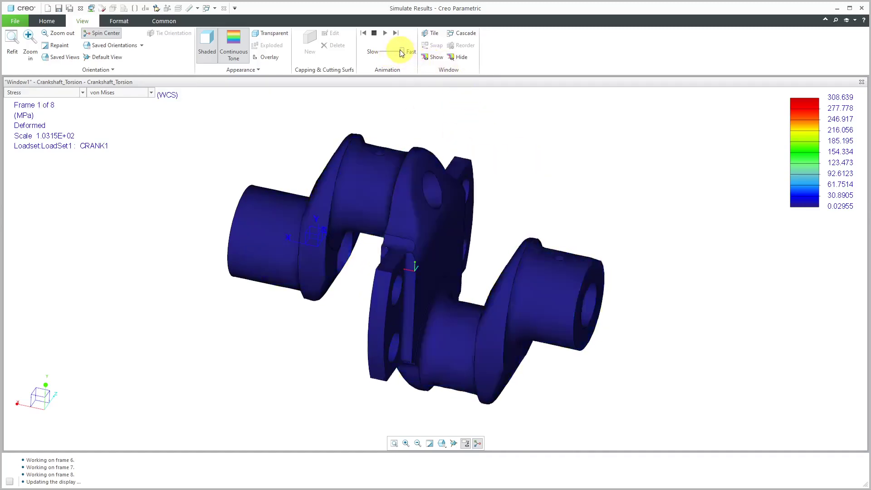
left_click(398, 52)
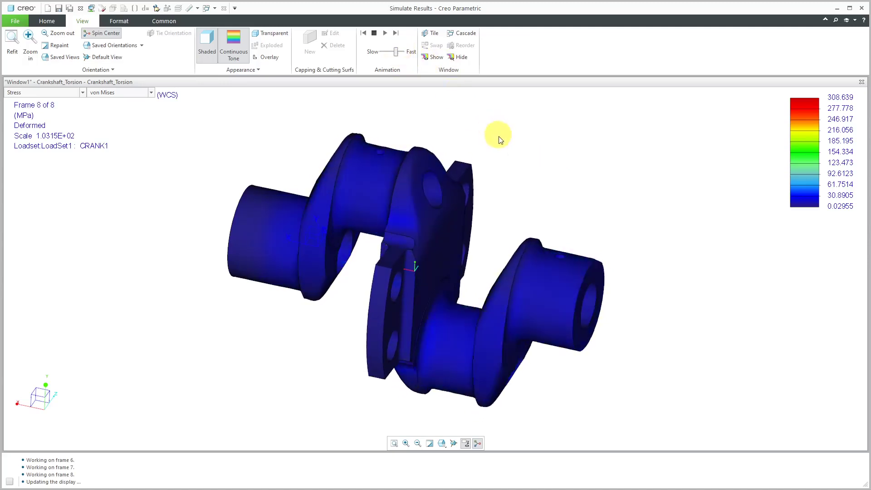